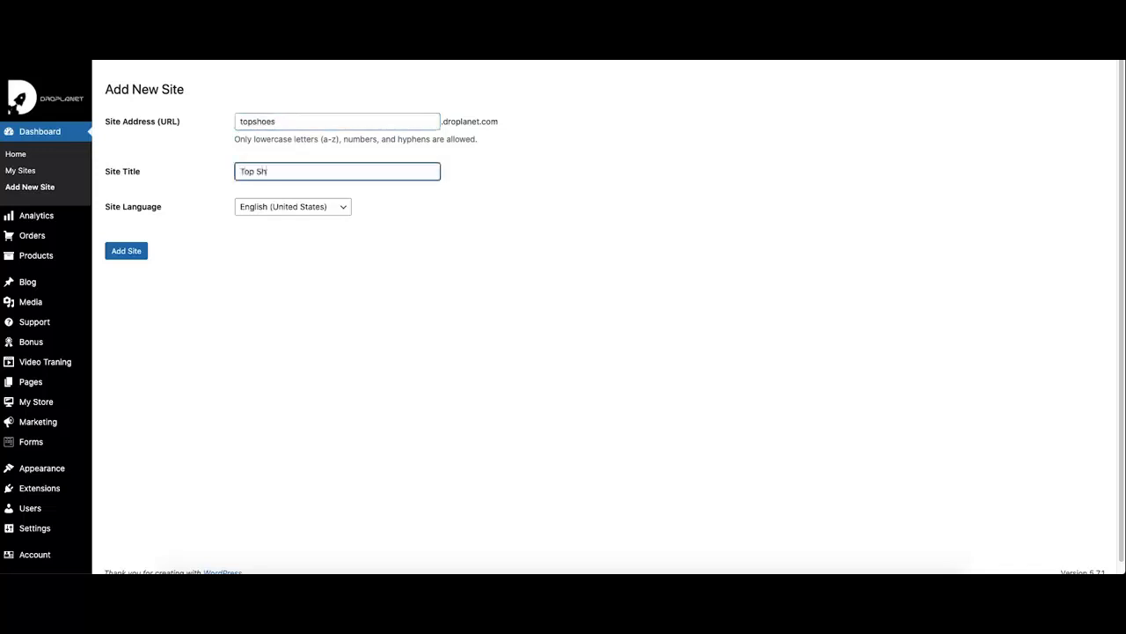
Choose English (United States) as the site language and add the new Top Shoes site.
{"action": "left_click", "coordinate": [304, 209]}
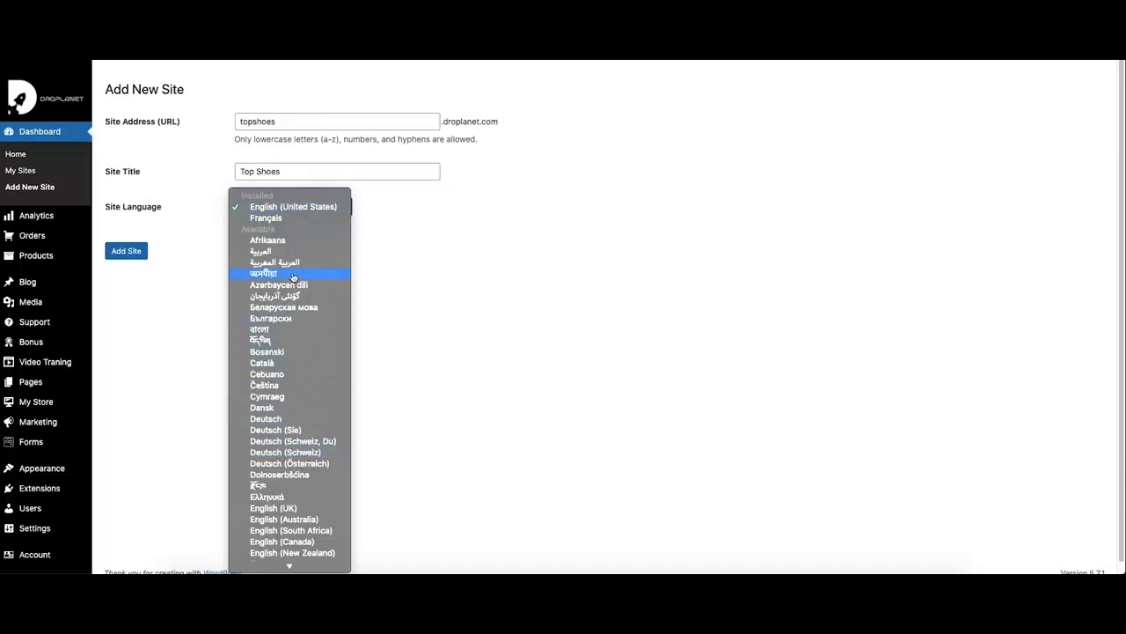
{"action": "left_click", "coordinate": [301, 210]}
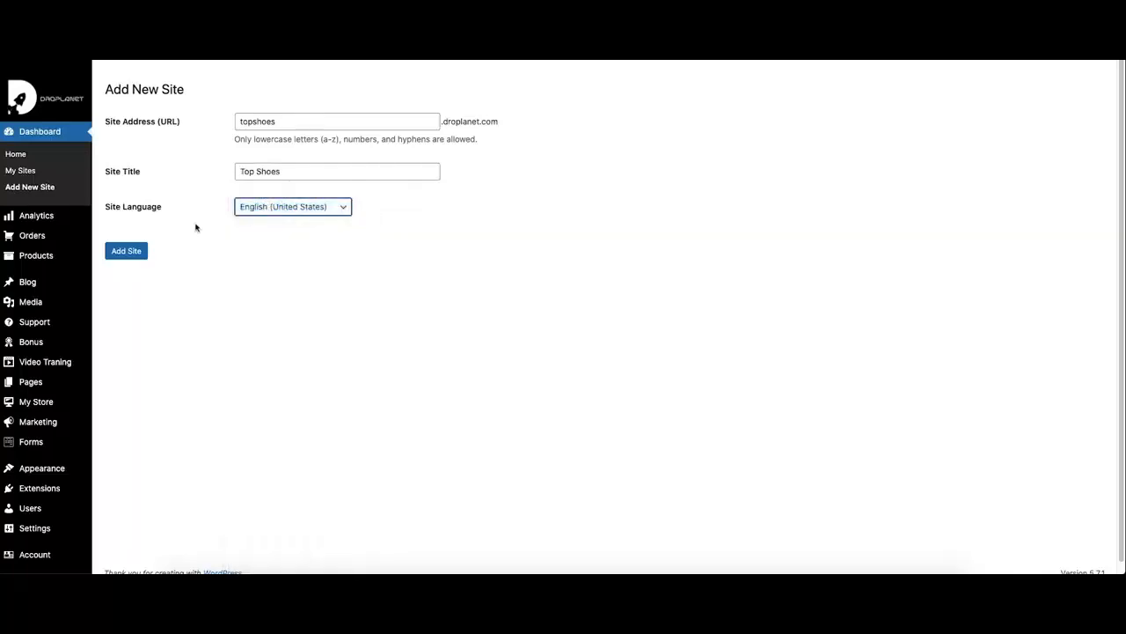
{"action": "left_click", "coordinate": [133, 255]}
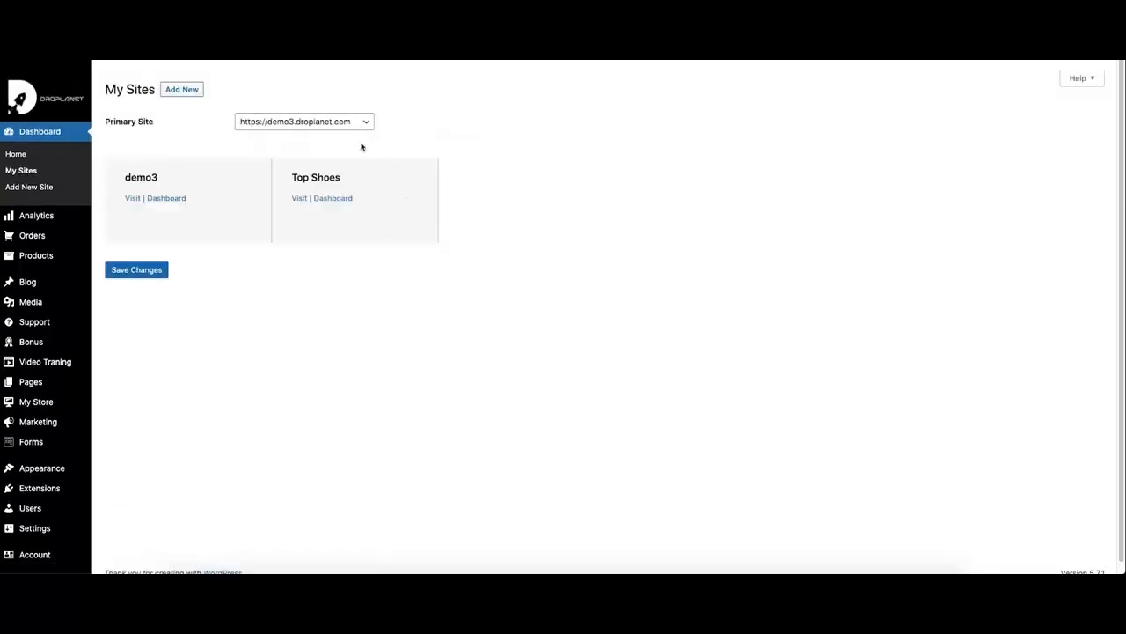
Open both the storefront and the dashboard of the new Top Shoes site.
{"action": "right_click", "coordinate": [304, 198]}
{"action": "left_click", "coordinate": [323, 203]}
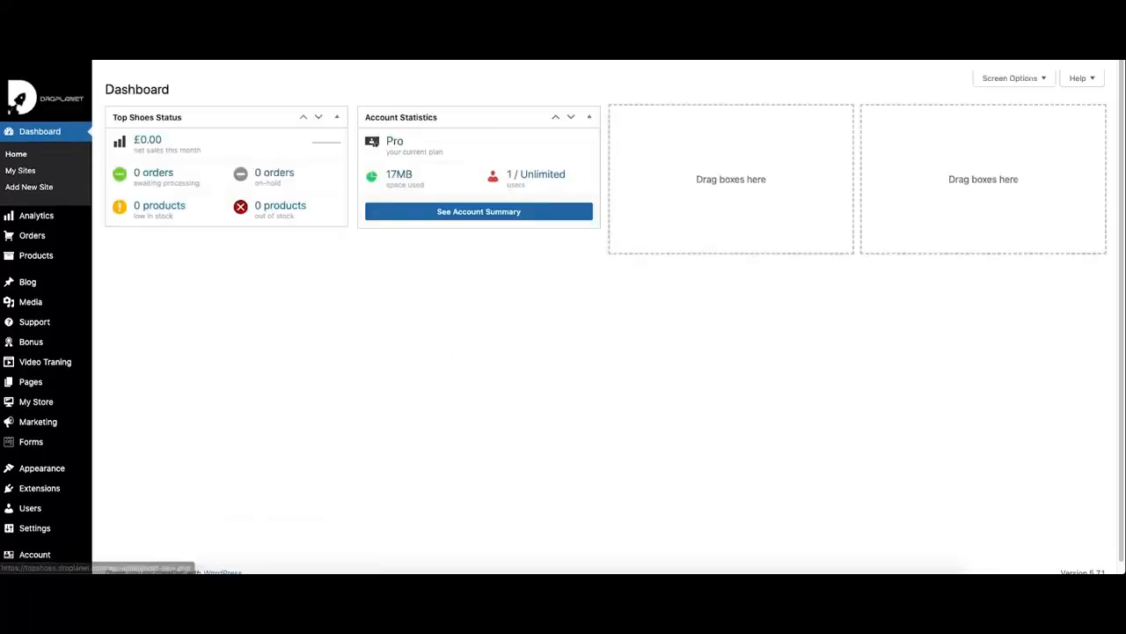
{"action": "left_click", "coordinate": [180, 23]}
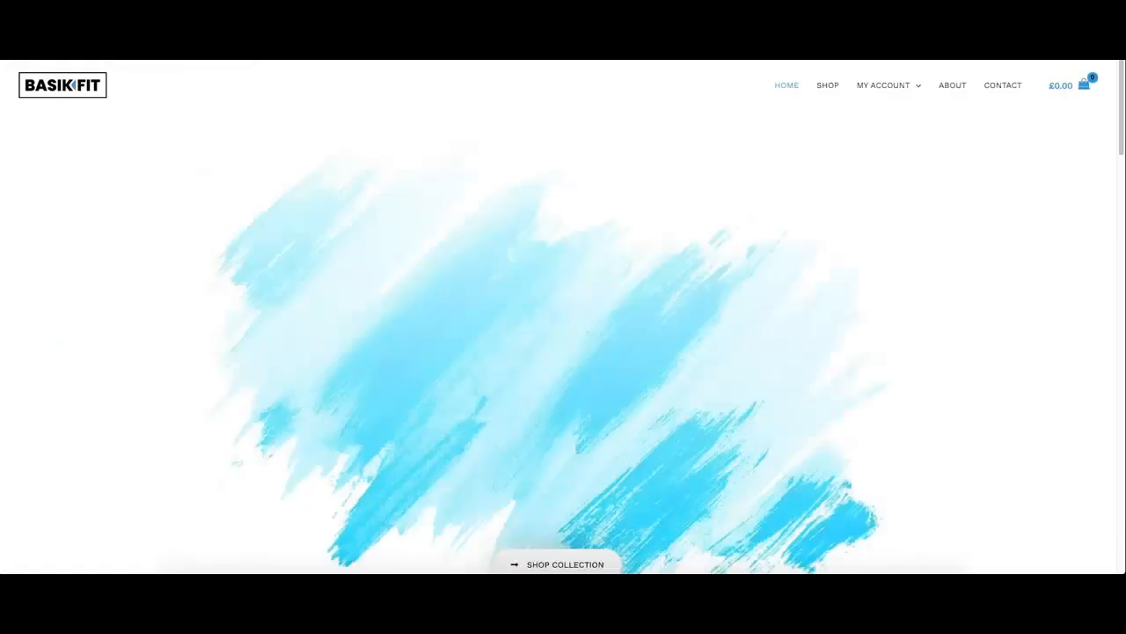
Look through the Top Shoes home page from the hero banner down to the footer links and back up.
{"action": "scroll", "coordinate": [413, 230], "scroll_direction": "down", "scroll_amount": 5}
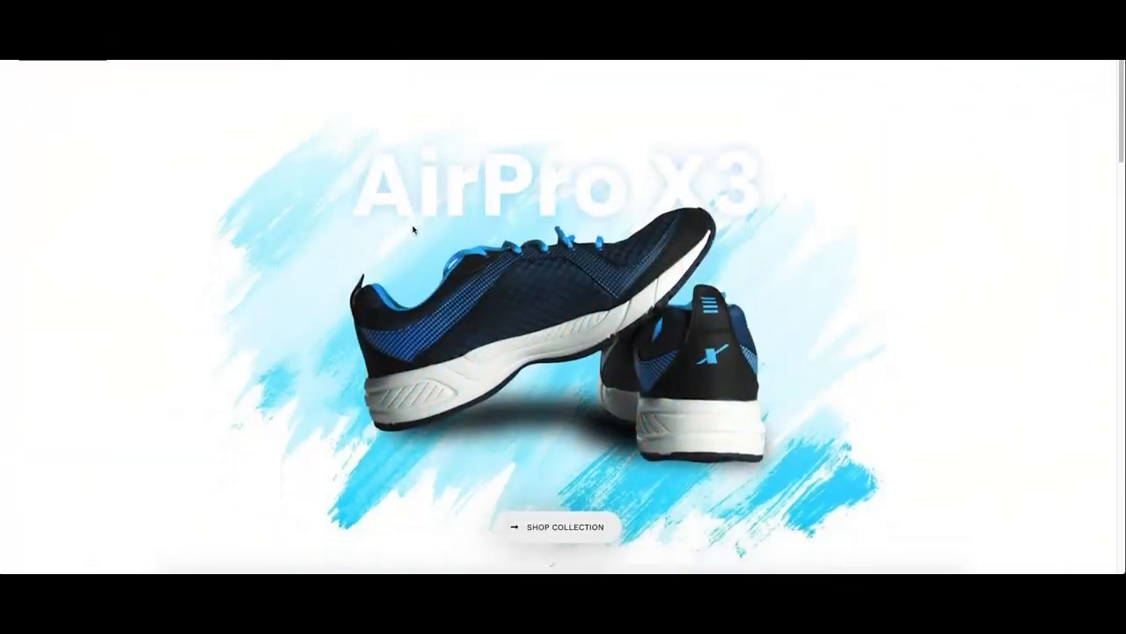
{"action": "scroll", "coordinate": [413, 229], "scroll_direction": "down", "scroll_amount": 10}
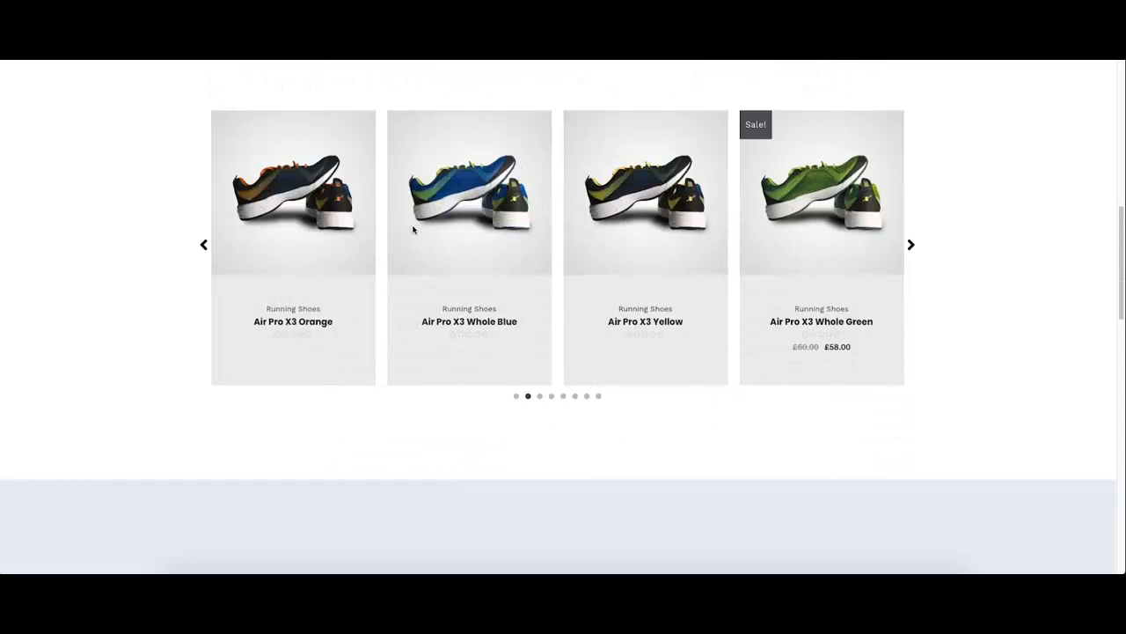
{"action": "scroll", "coordinate": [413, 229], "scroll_direction": "down", "scroll_amount": 7}
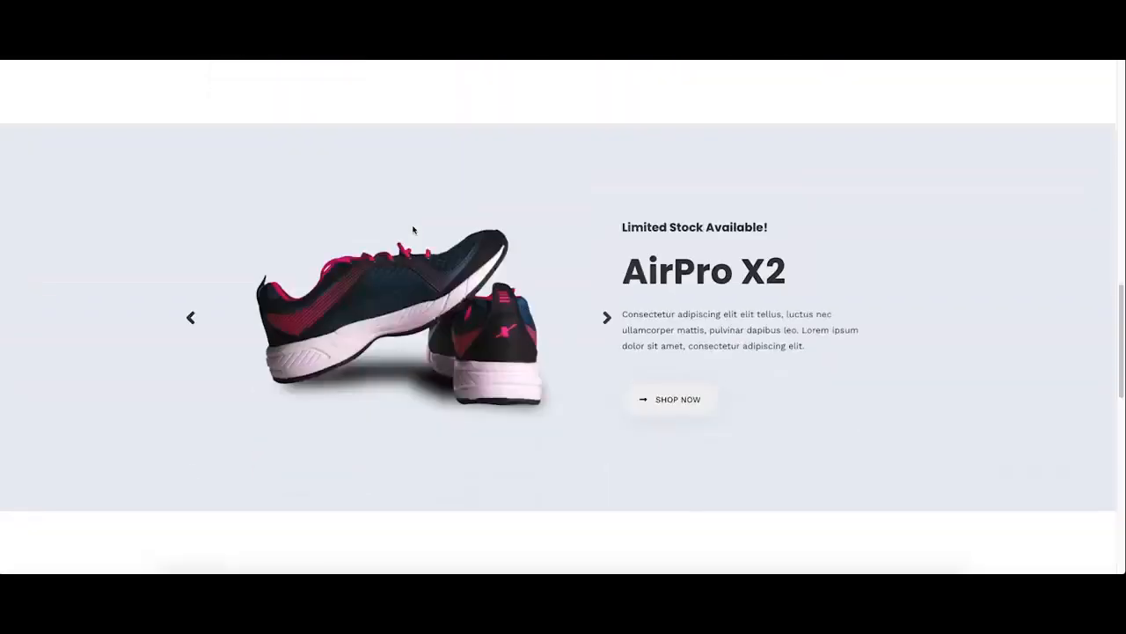
{"action": "scroll", "coordinate": [413, 230], "scroll_direction": "down", "scroll_amount": 9}
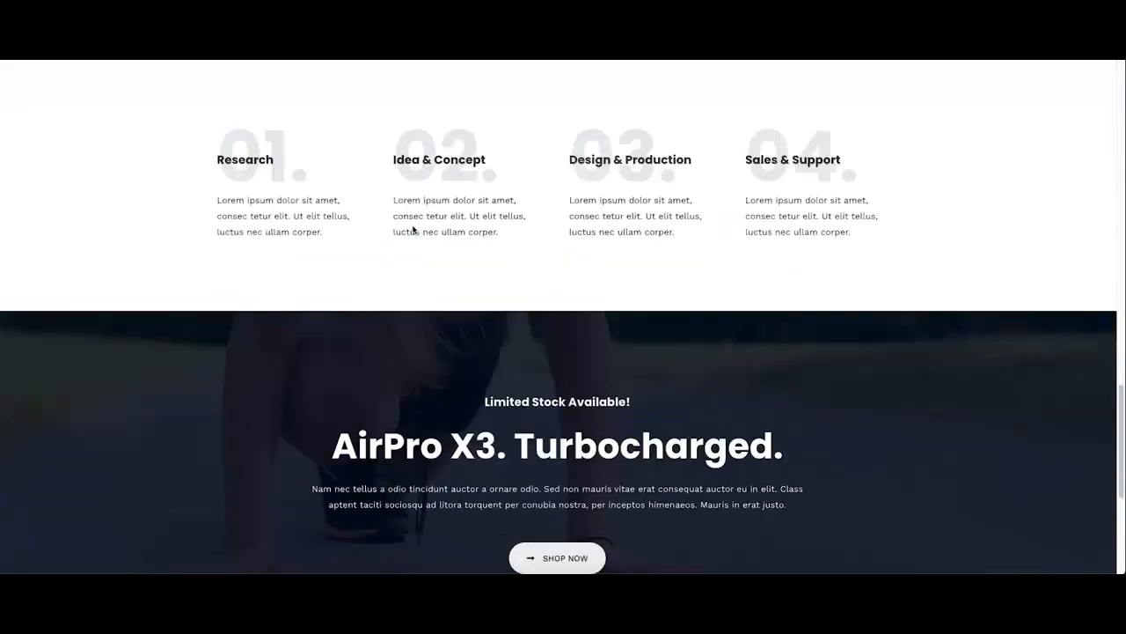
{"action": "scroll", "coordinate": [413, 230], "scroll_direction": "down", "scroll_amount": 6}
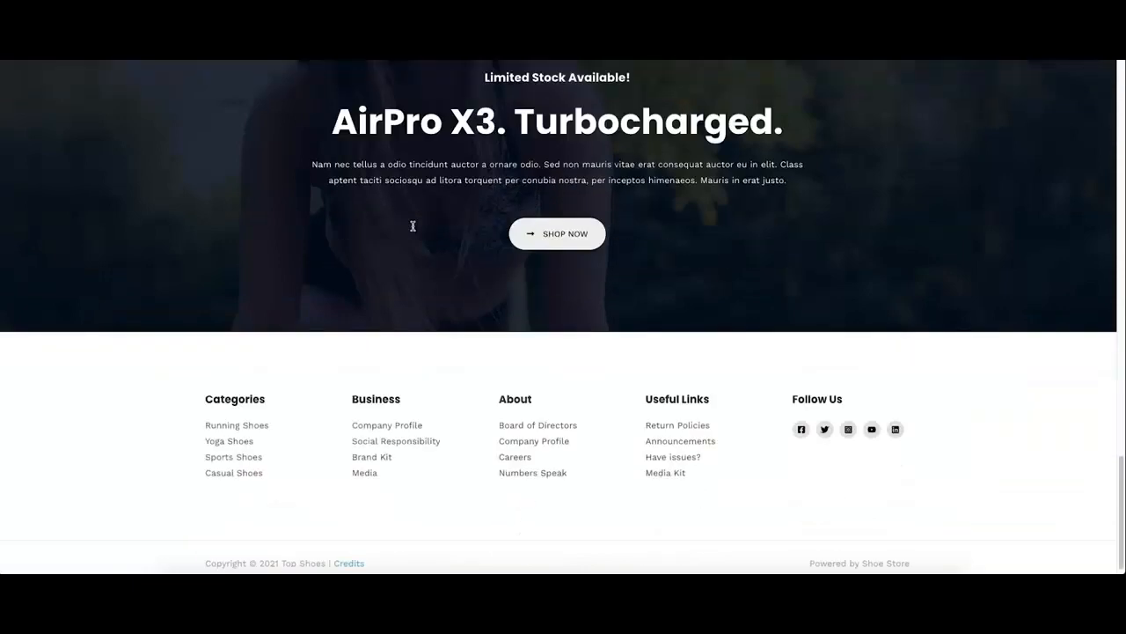
{"action": "scroll", "coordinate": [413, 226], "scroll_direction": "up", "scroll_amount": 15}
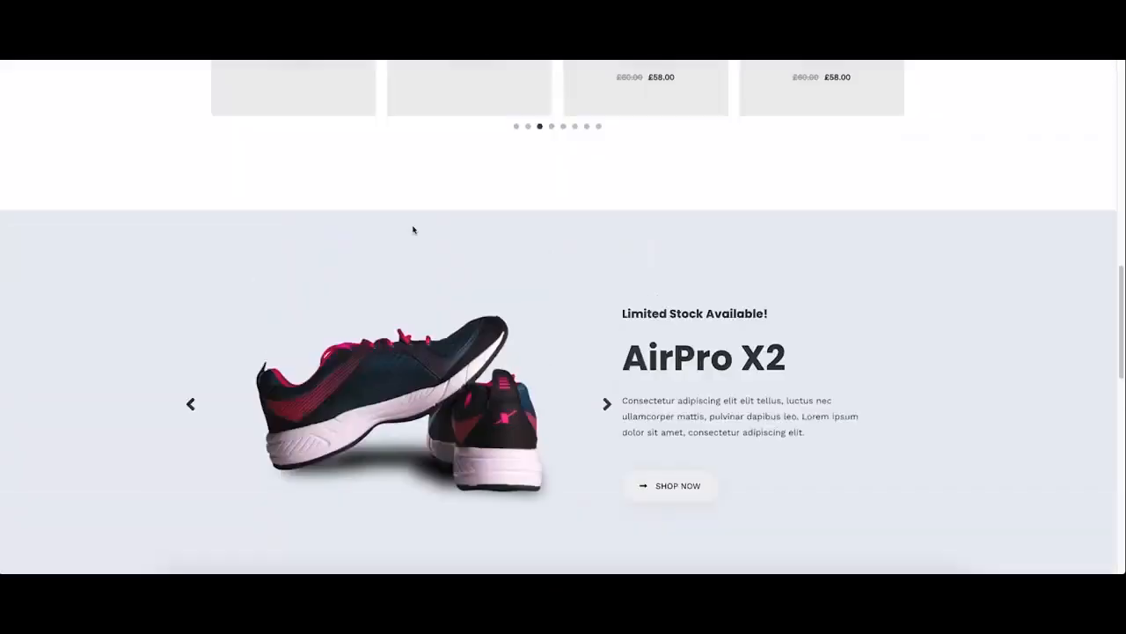
{"action": "scroll", "coordinate": [412, 230], "scroll_direction": "up", "scroll_amount": 10}
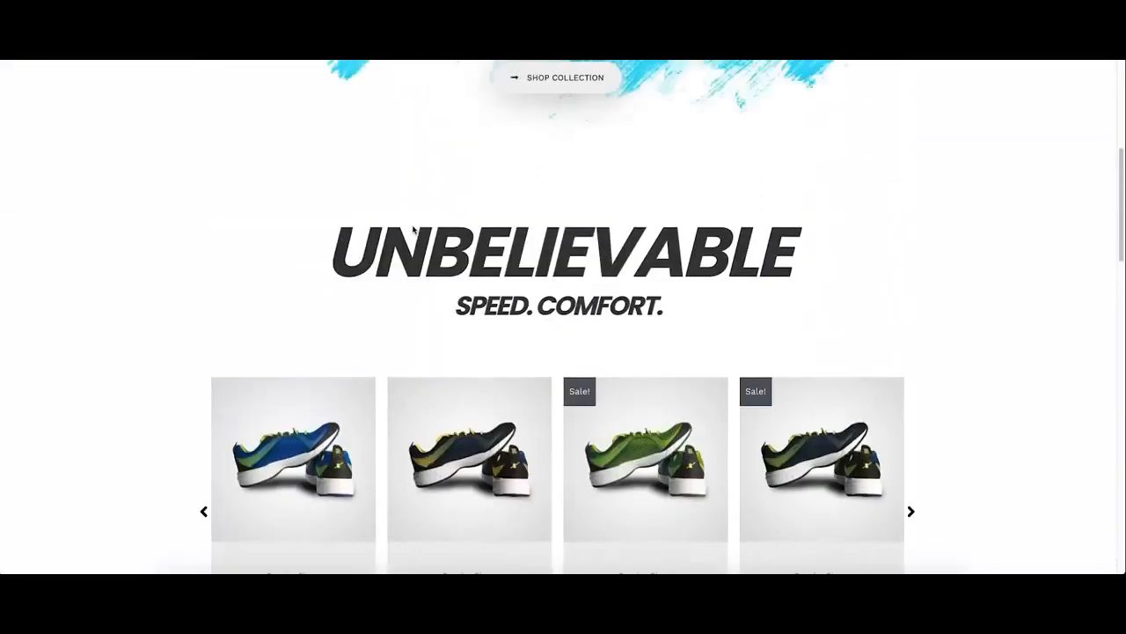
{"action": "scroll", "coordinate": [413, 230], "scroll_direction": "up", "scroll_amount": 8}
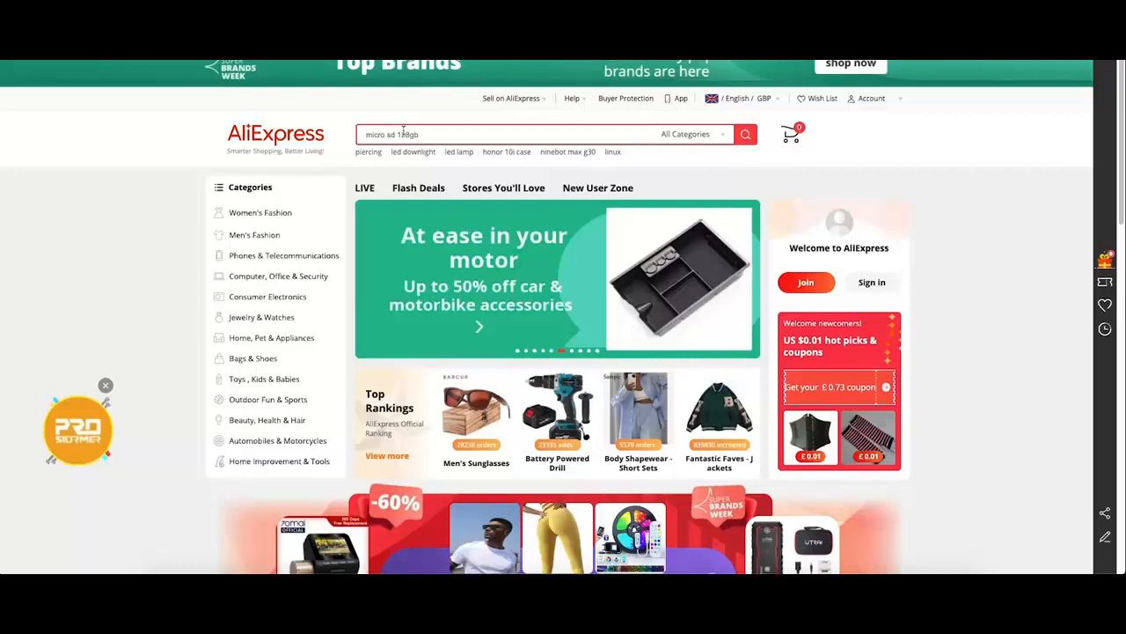
Switch to AliExpress and search its catalogue for shoes.
{"action": "type", "text": "shoe"}
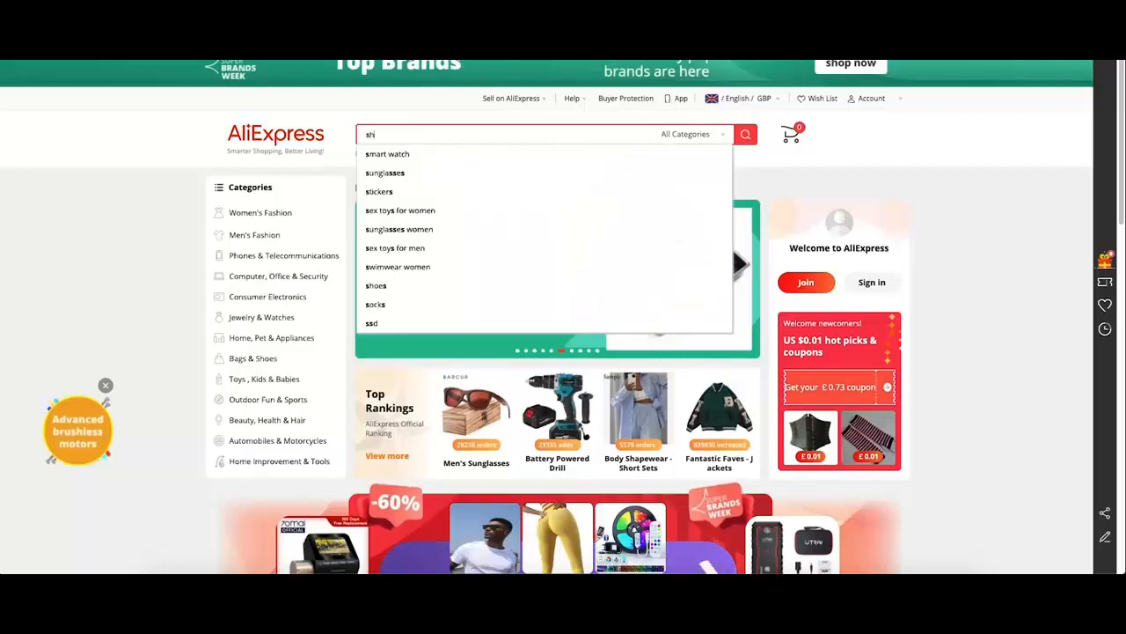
{"action": "type", "text": "s"}
{"action": "key", "text": "Return"}
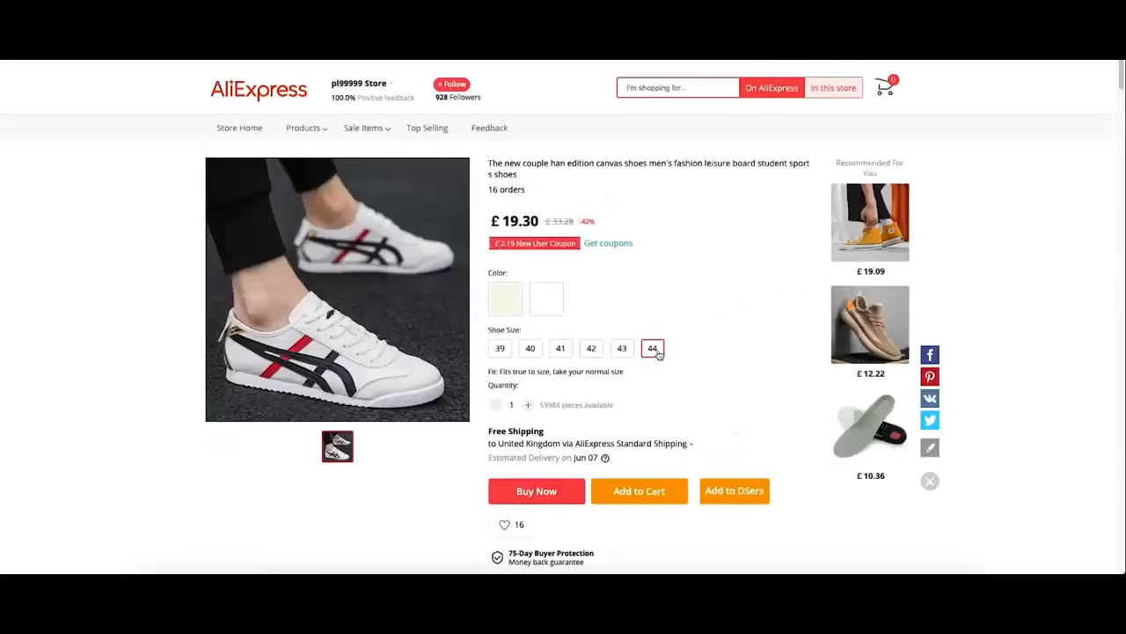
Add the white couple canvas shoes, the 2021 men's leather crocodile-pattern shoes and the recommended navy V-buckle loafers to DSers.
{"action": "left_click", "coordinate": [749, 494]}
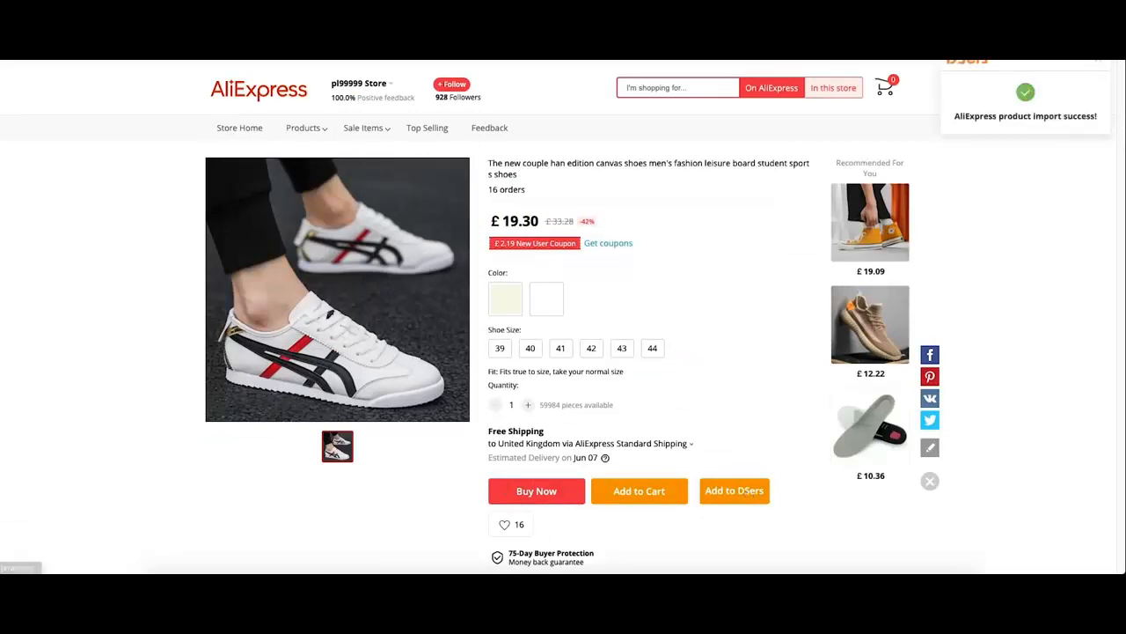
{"action": "key", "text": "super+w"}
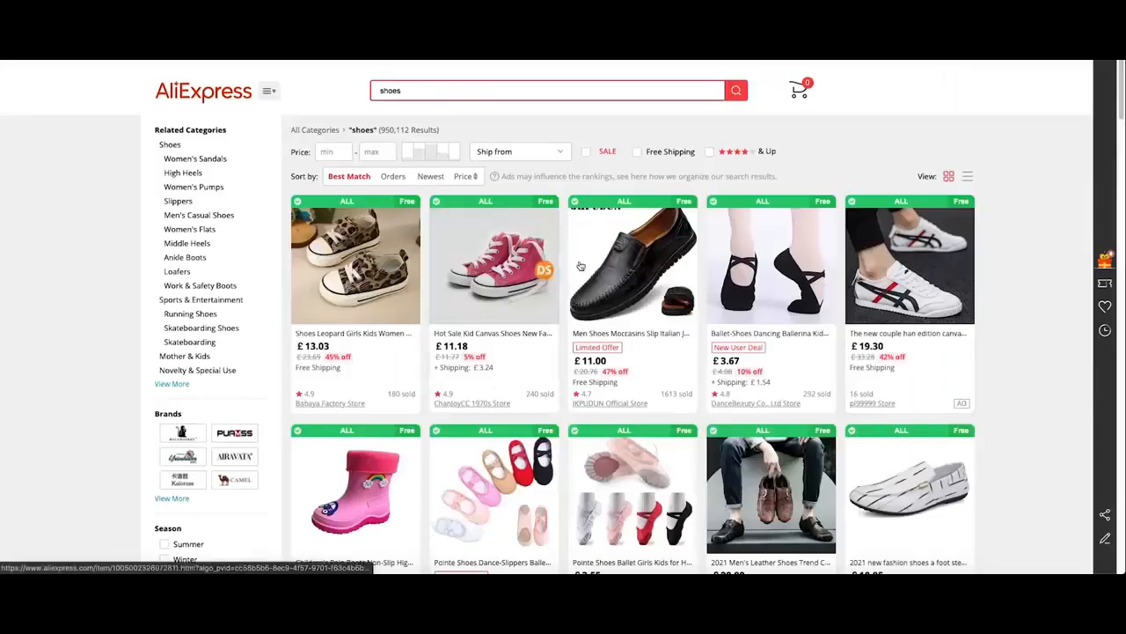
{"action": "scroll", "coordinate": [599, 262], "scroll_direction": "down", "scroll_amount": 1}
{"action": "left_click", "coordinate": [773, 392]}
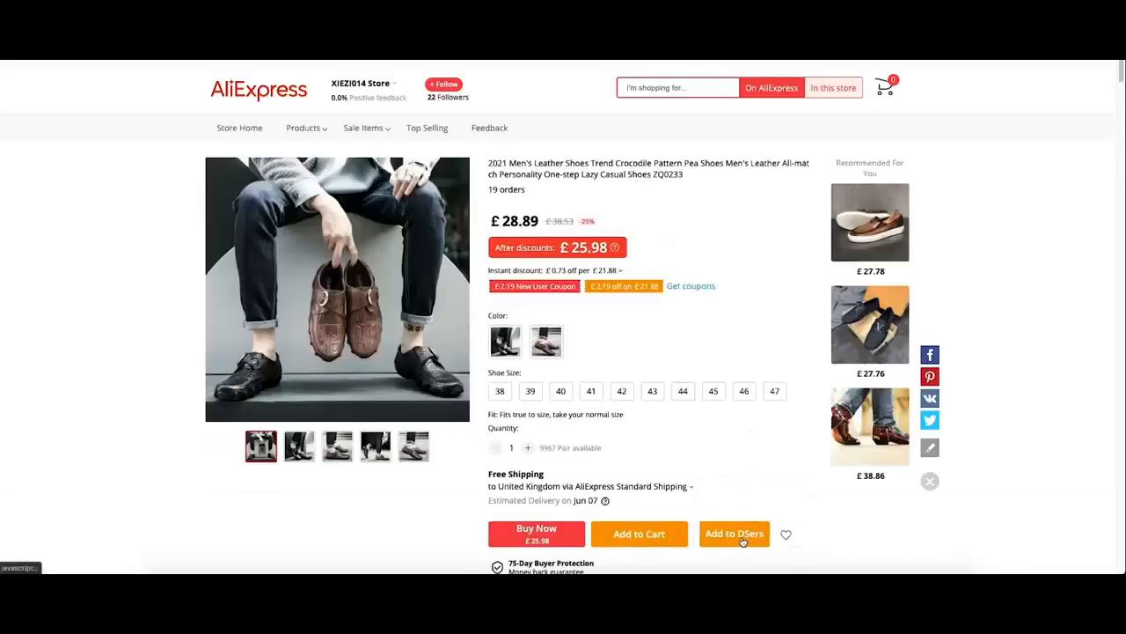
{"action": "left_click", "coordinate": [743, 538]}
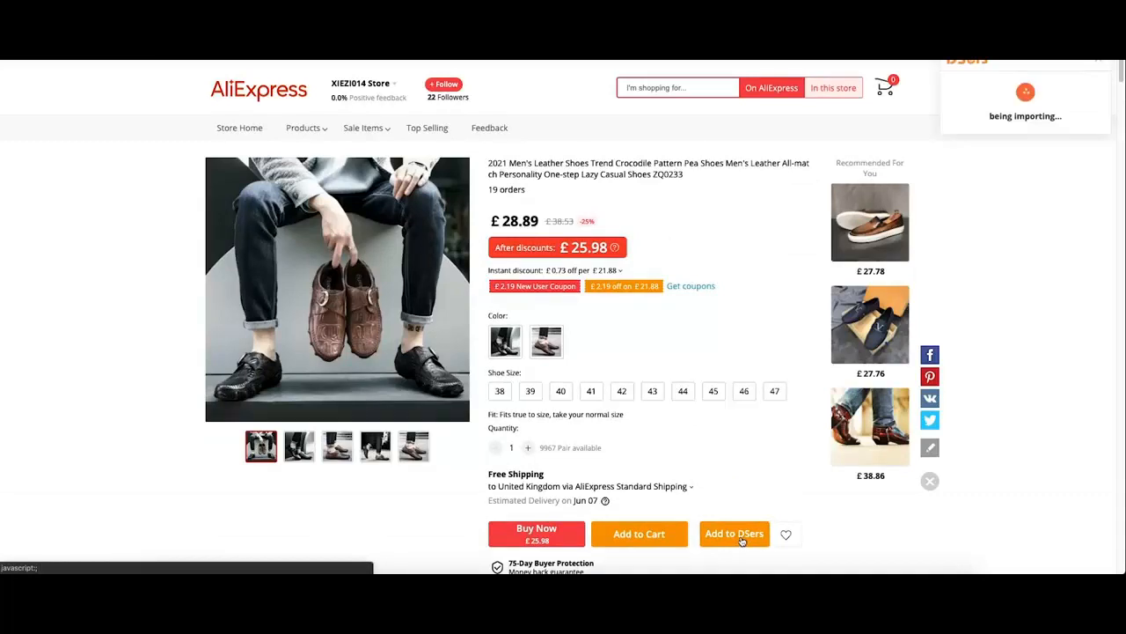
{"action": "left_click", "coordinate": [891, 322]}
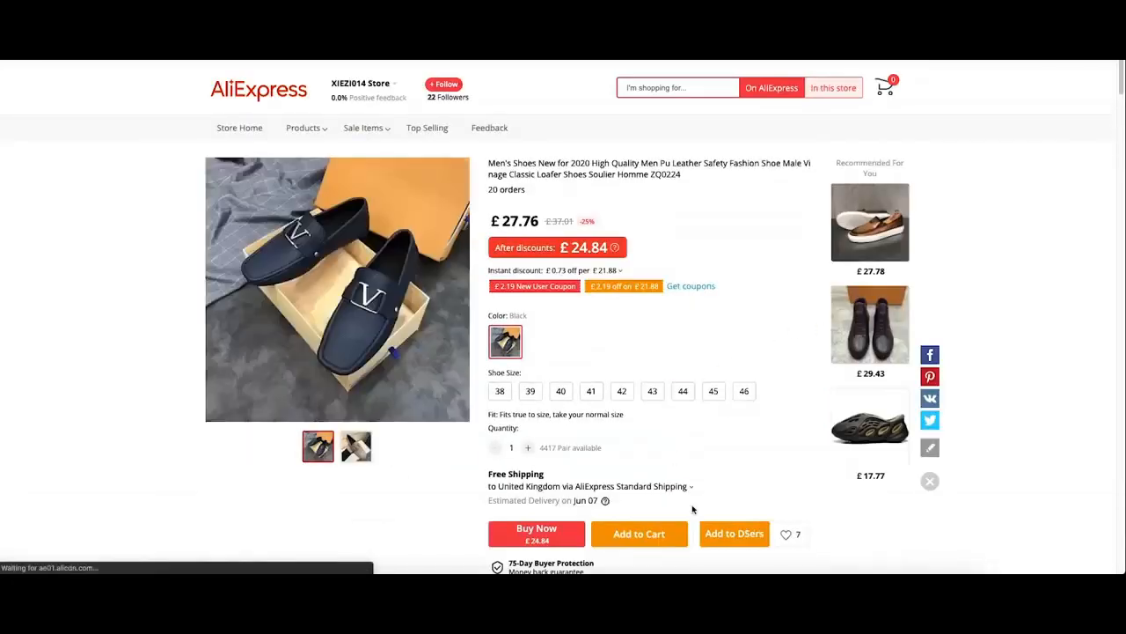
{"action": "left_click", "coordinate": [728, 543]}
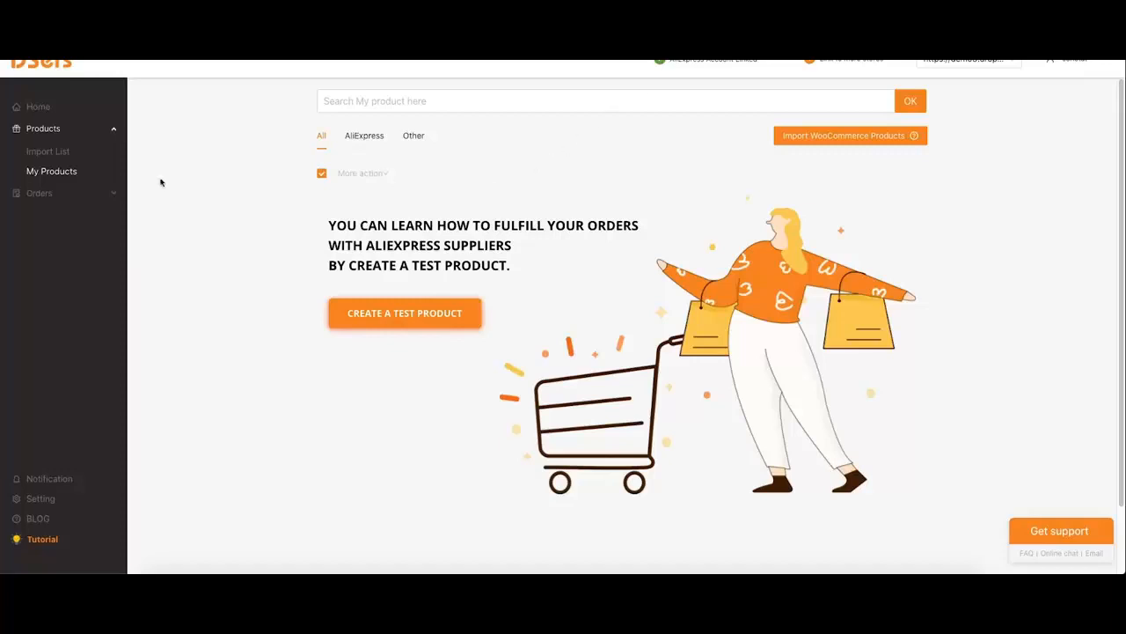
Switch to DSers and select the loafers, the leather shoes and the canvas shoes in the import list.
{"action": "left_click", "coordinate": [49, 154]}
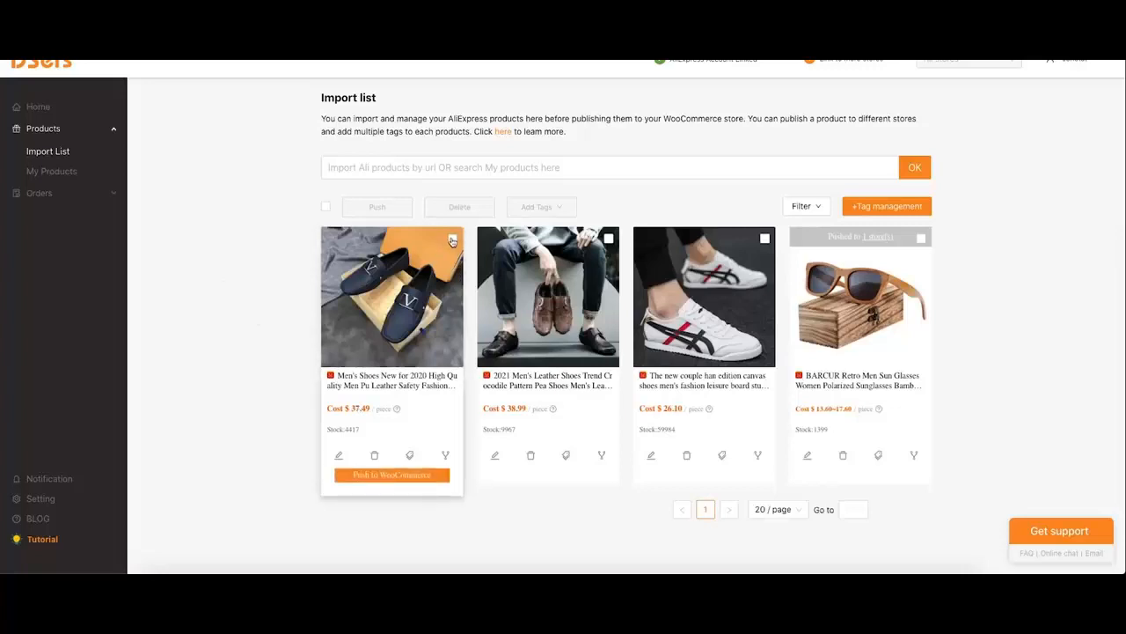
{"action": "left_click", "coordinate": [452, 240]}
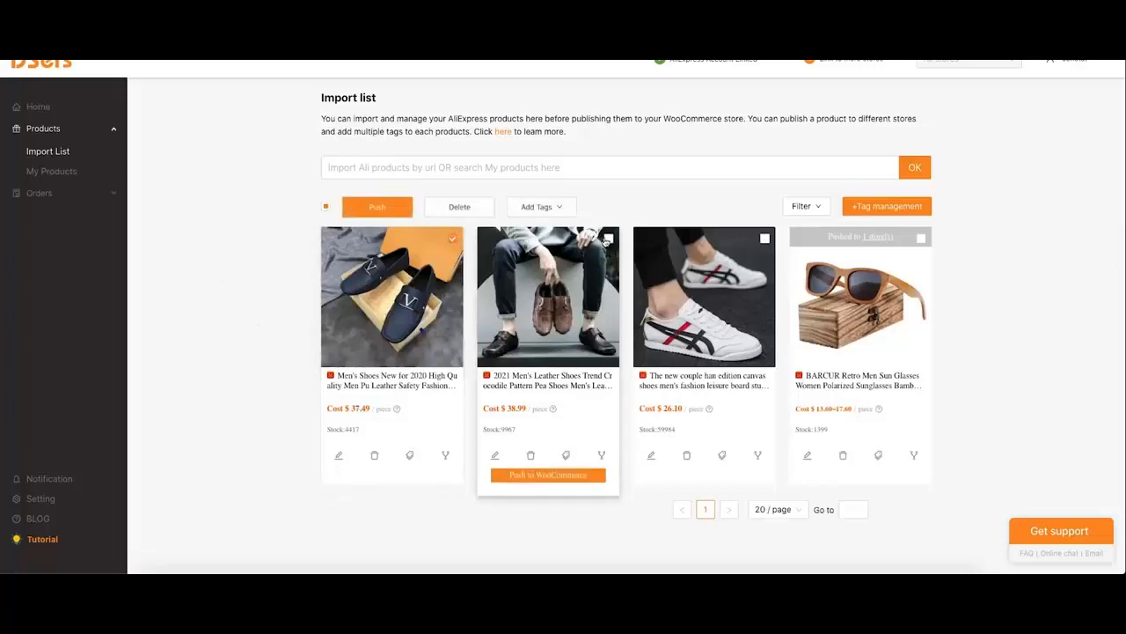
{"action": "left_click", "coordinate": [609, 239]}
{"action": "left_click", "coordinate": [765, 239]}
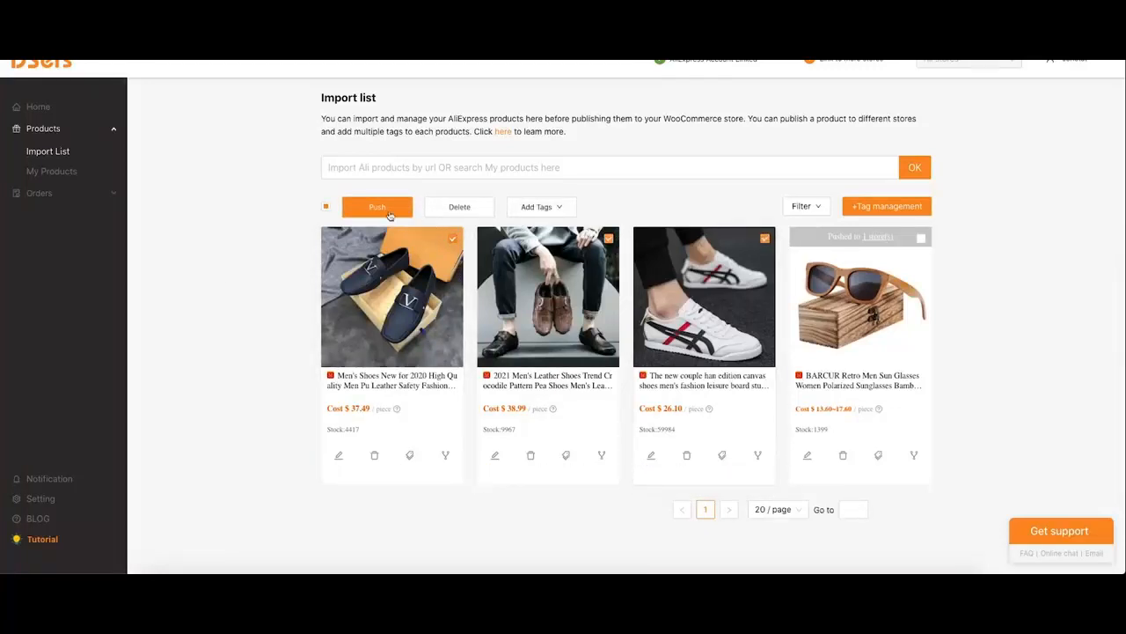
Push the selected shoes to the topshoes.droplanet.com store, also publishing them to the online store.
{"action": "left_click", "coordinate": [379, 207]}
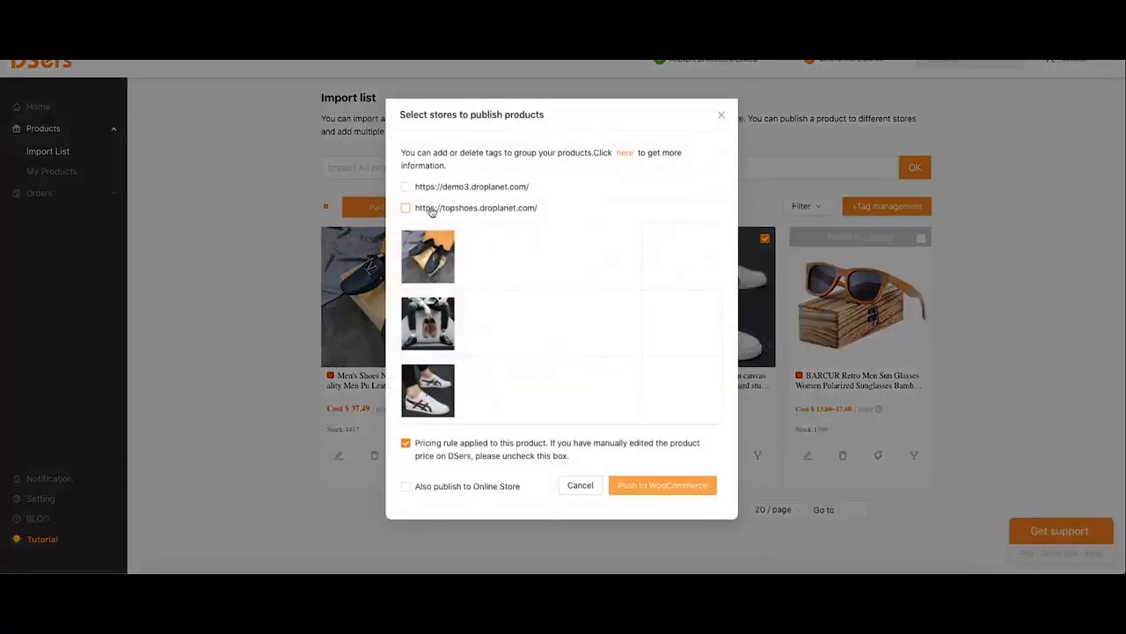
{"action": "left_click", "coordinate": [407, 208]}
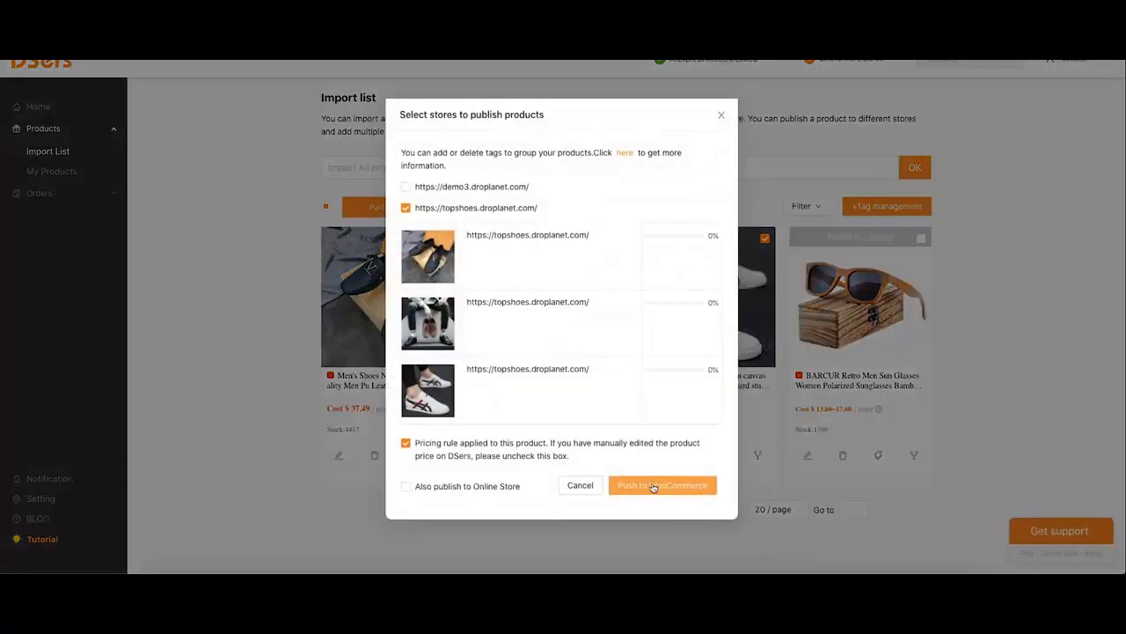
{"action": "left_click", "coordinate": [406, 486]}
{"action": "left_click", "coordinate": [669, 486]}
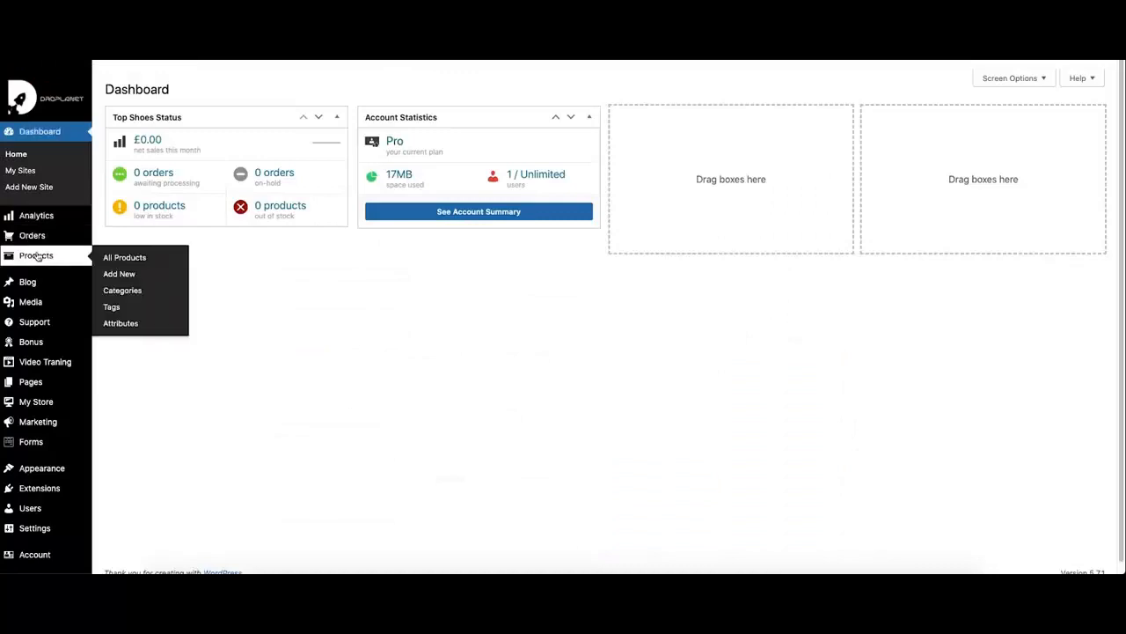
View the imported Men's Shoes New for 2020 loafers from the Top Shoes product list and show their second photo.
{"action": "left_click", "coordinate": [37, 255]}
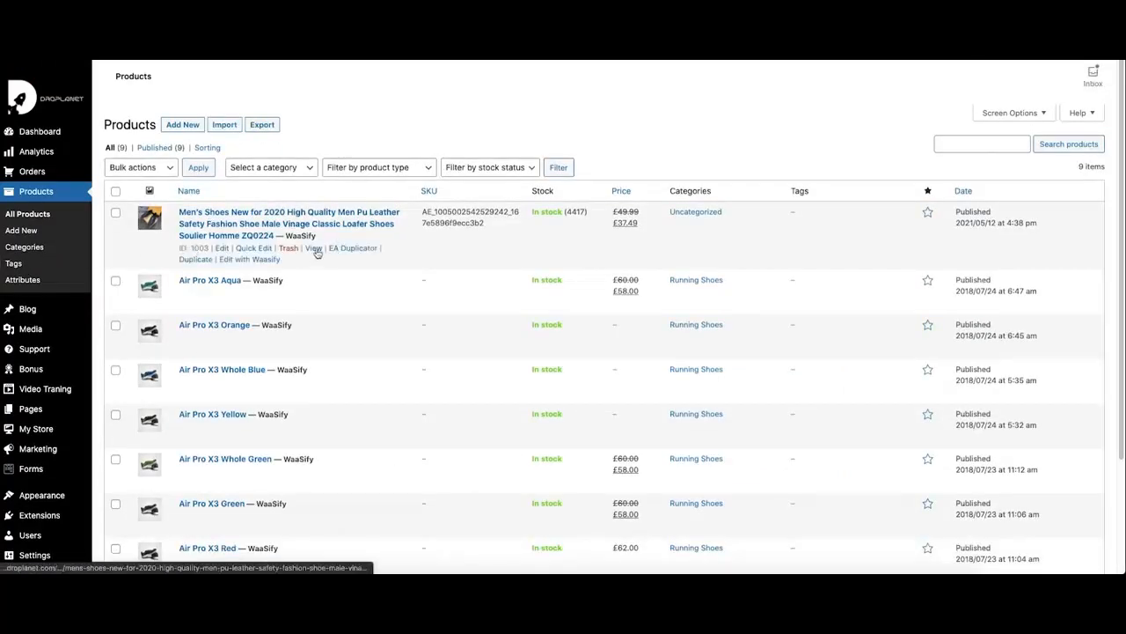
{"action": "left_click", "coordinate": [314, 249]}
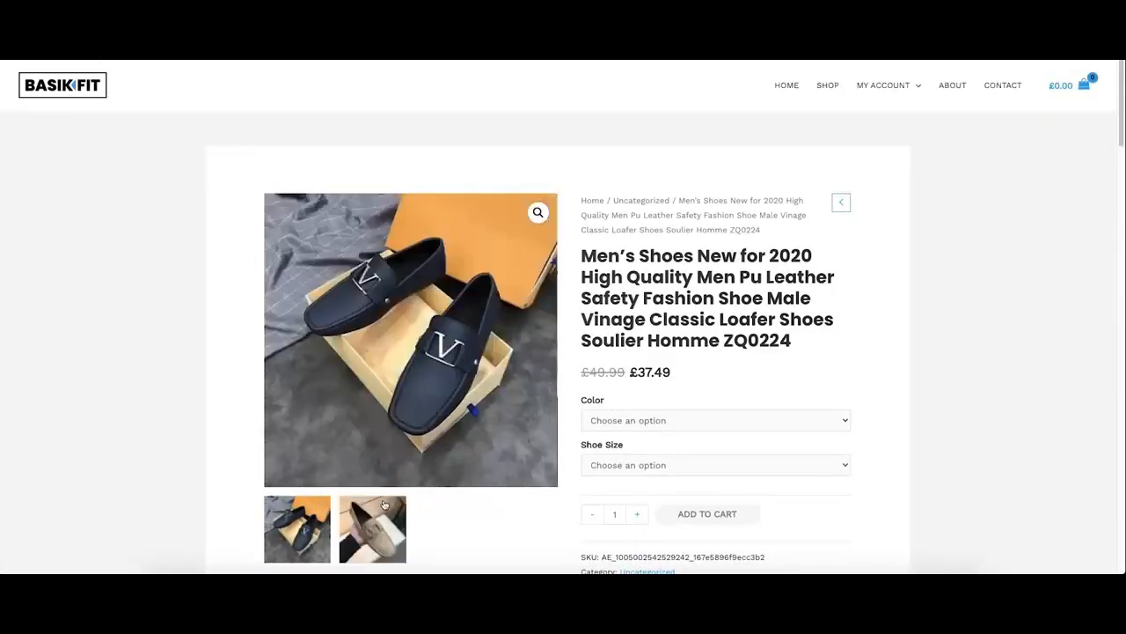
{"action": "left_click", "coordinate": [380, 538]}
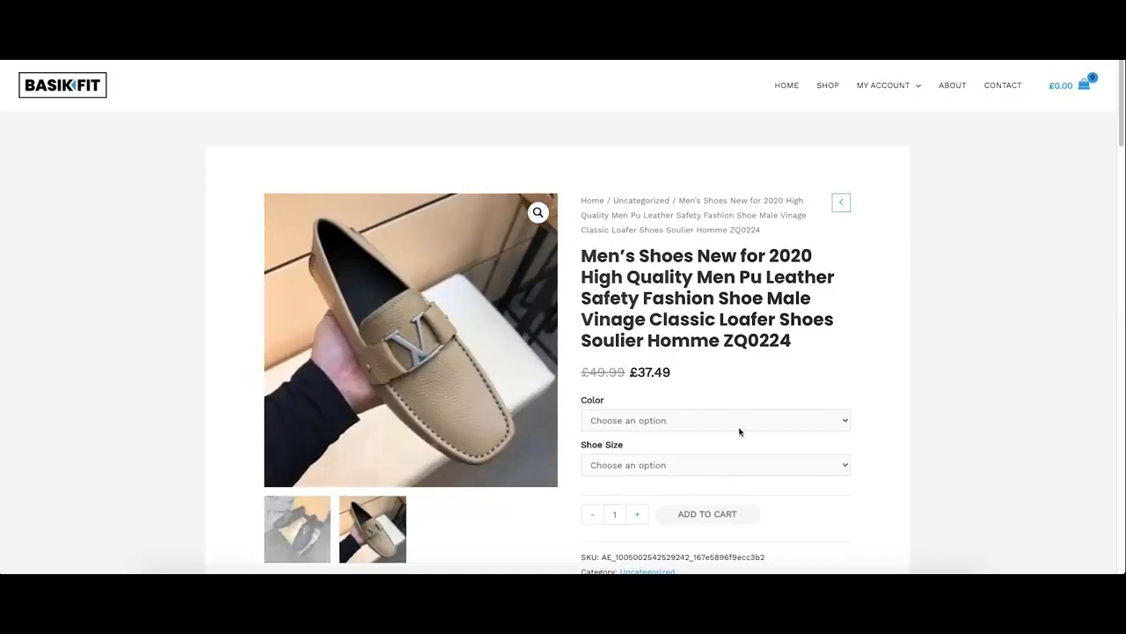
Choose color Black and shoe size 39 for the loafers on the product page.
{"action": "left_click", "coordinate": [737, 422]}
{"action": "left_click", "coordinate": [692, 434]}
{"action": "left_click", "coordinate": [675, 466]}
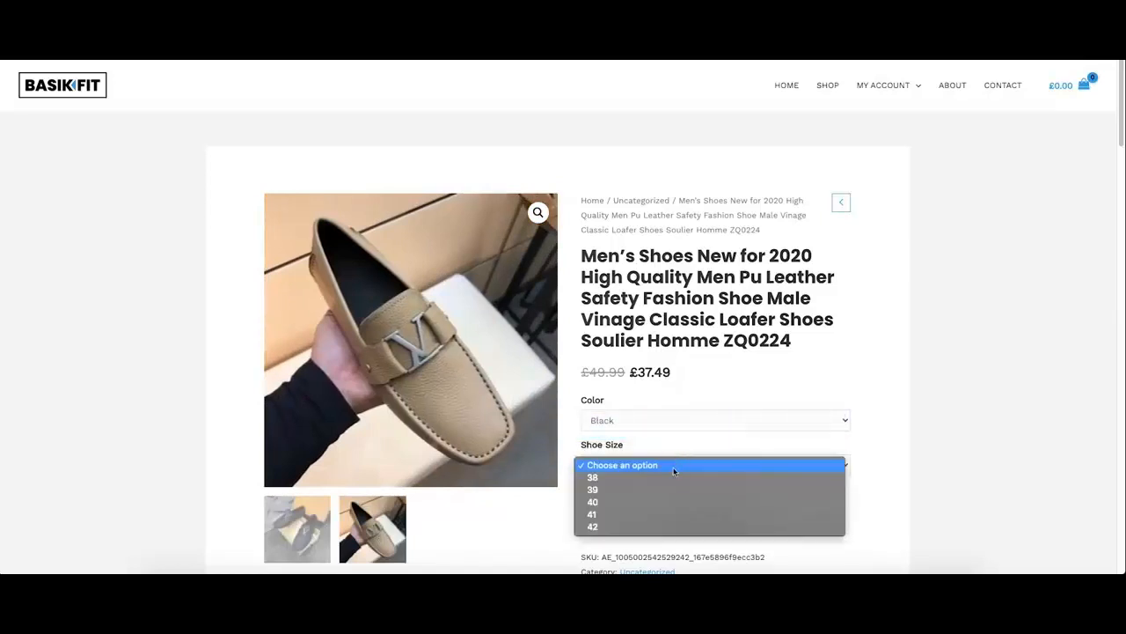
{"action": "left_click", "coordinate": [661, 488]}
Look through the loafers' description, including the size chart, the foot measuring guide and the product photos.
{"action": "scroll", "coordinate": [656, 404], "scroll_direction": "down", "scroll_amount": 1}
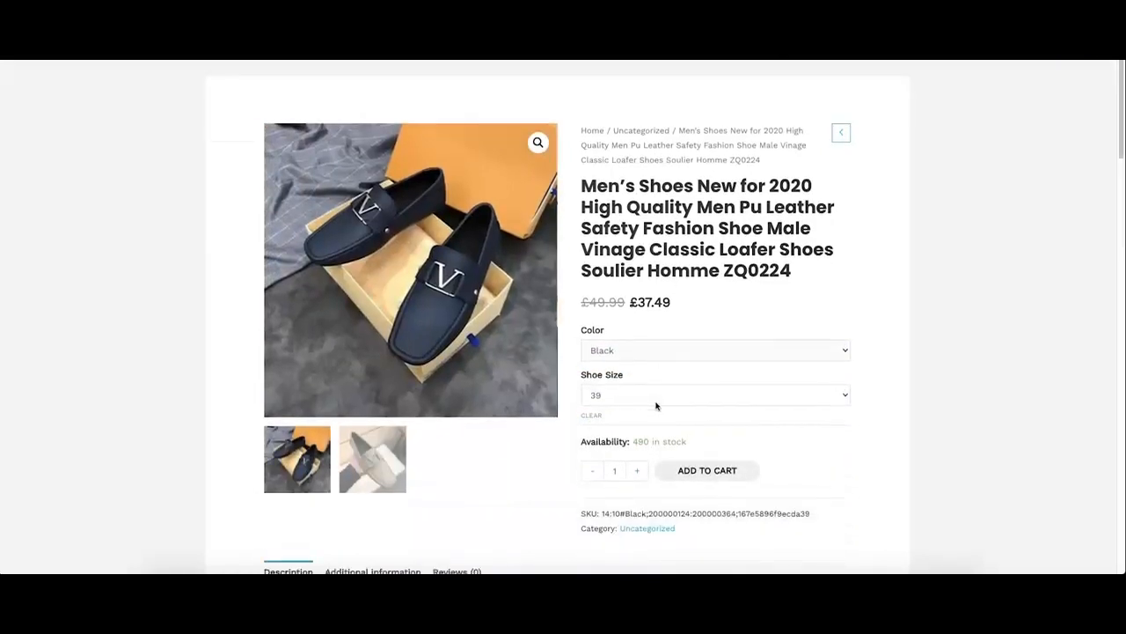
{"action": "scroll", "coordinate": [656, 405], "scroll_direction": "down", "scroll_amount": 4}
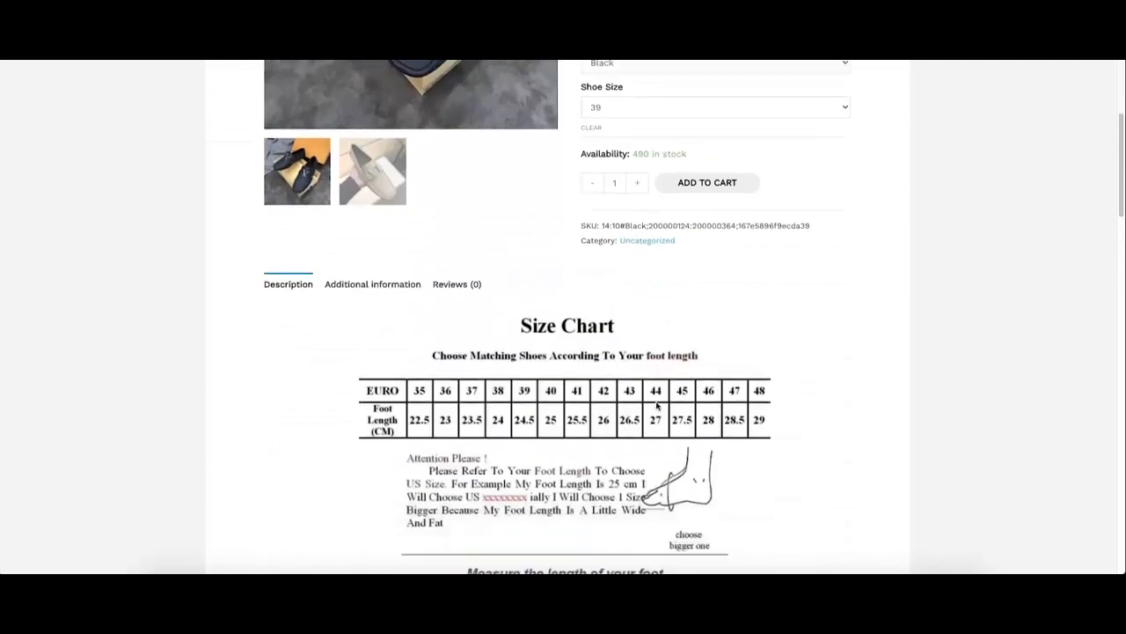
{"action": "scroll", "coordinate": [656, 405], "scroll_direction": "down", "scroll_amount": 6}
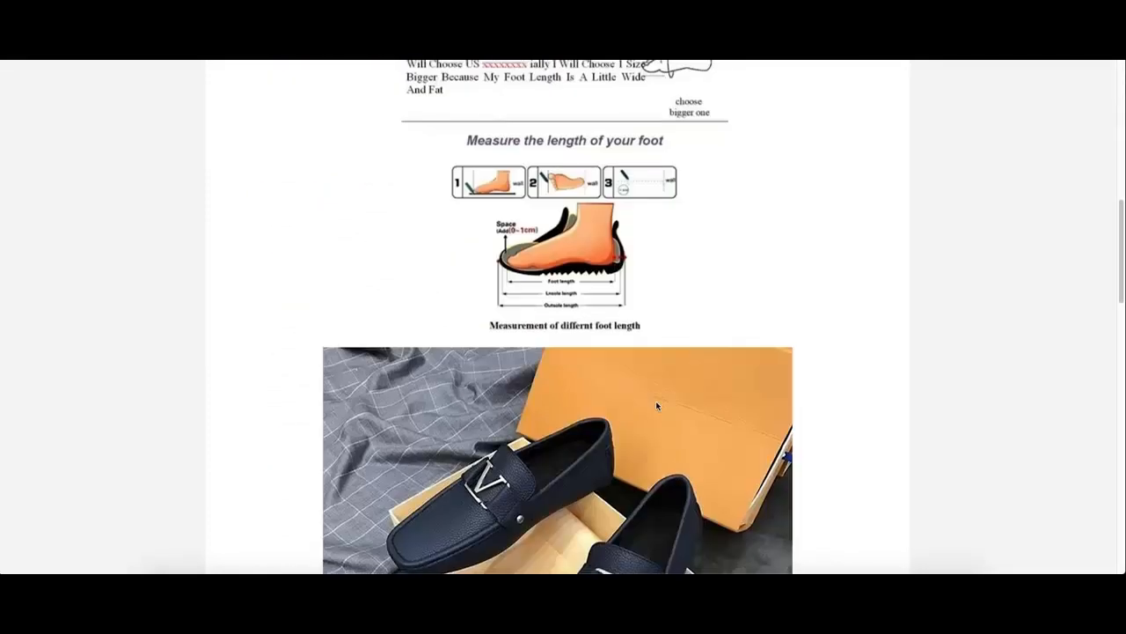
{"action": "scroll", "coordinate": [656, 405], "scroll_direction": "down", "scroll_amount": 10}
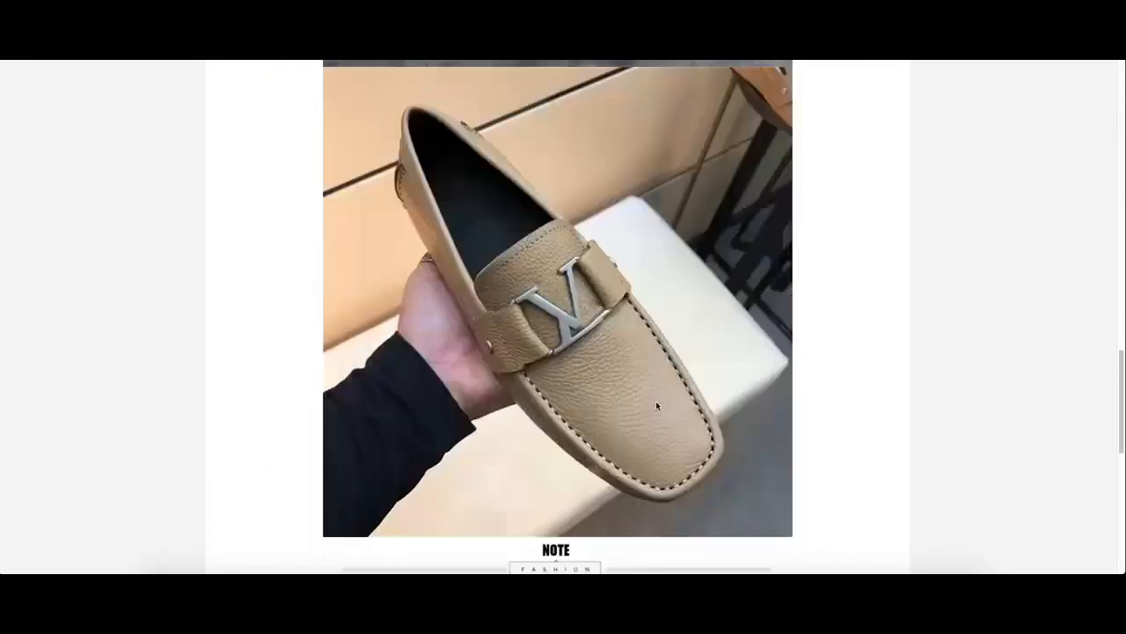
Look through the rest of the loafers' page, including the payment, shipping and returns notes and the footer.
{"action": "scroll", "coordinate": [657, 404], "scroll_direction": "down", "scroll_amount": 8}
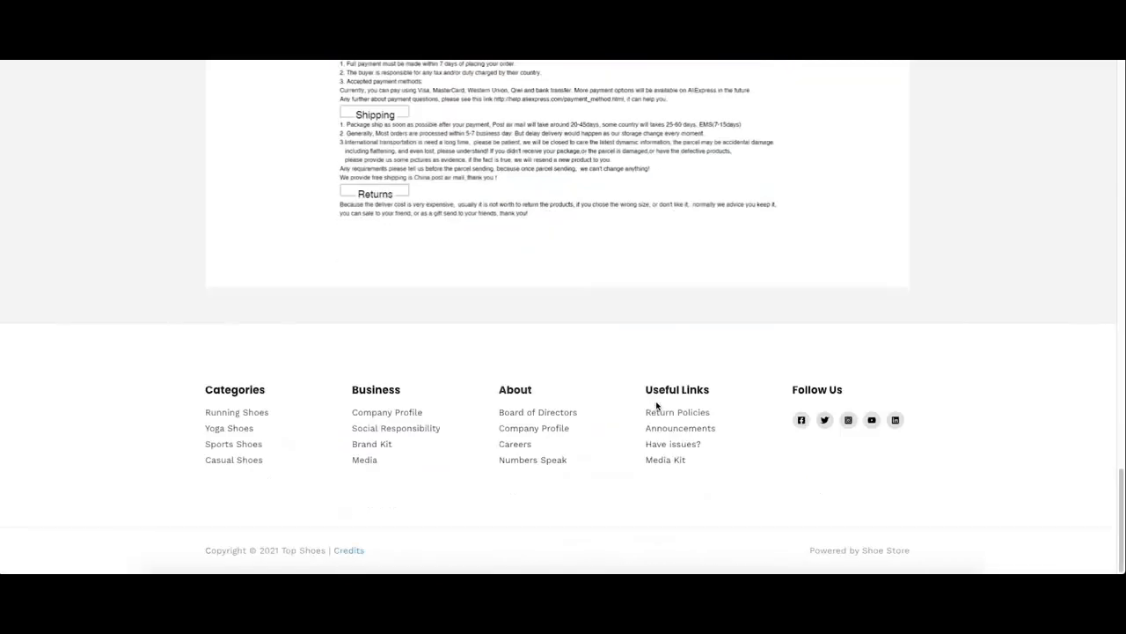
{"action": "scroll", "coordinate": [657, 405], "scroll_direction": "up", "scroll_amount": 20}
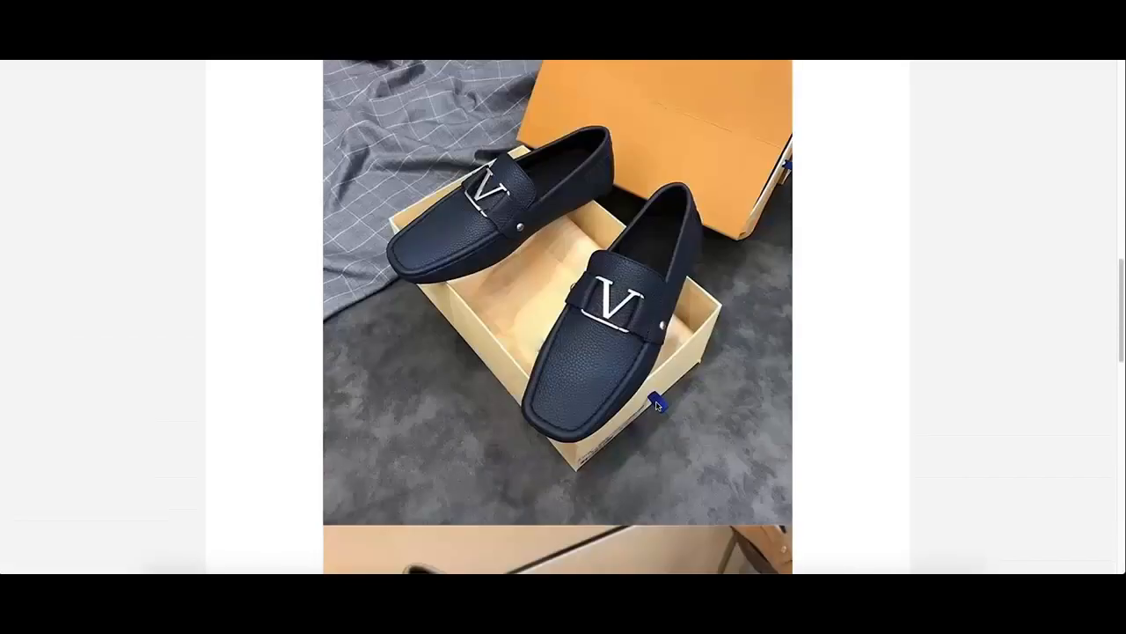
{"action": "scroll", "coordinate": [656, 404], "scroll_direction": "up", "scroll_amount": 6}
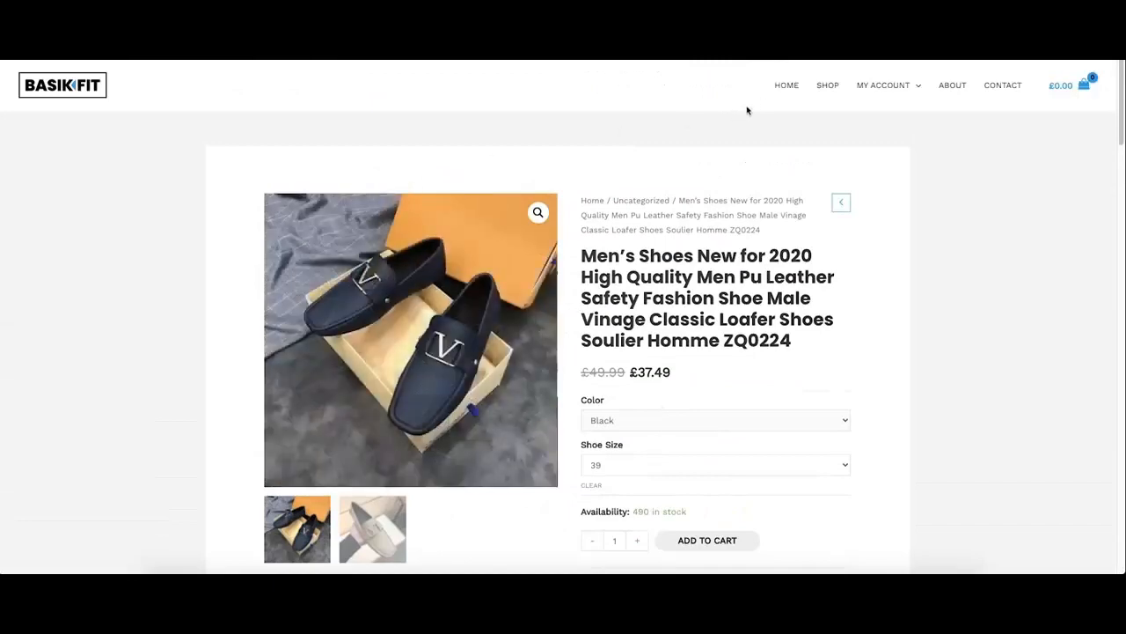
View the store's home page and examine the imported shoes in the product carousel under Unbelievable Speed. Comfort.
{"action": "left_click", "coordinate": [778, 91]}
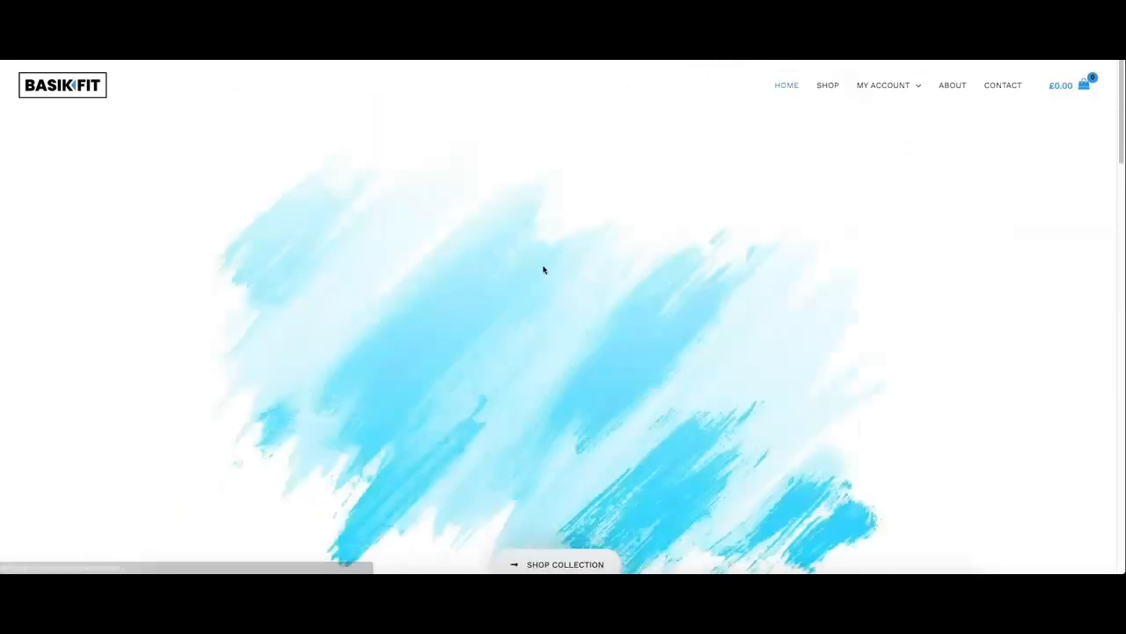
{"action": "scroll", "coordinate": [531, 296], "scroll_direction": "down", "scroll_amount": 6}
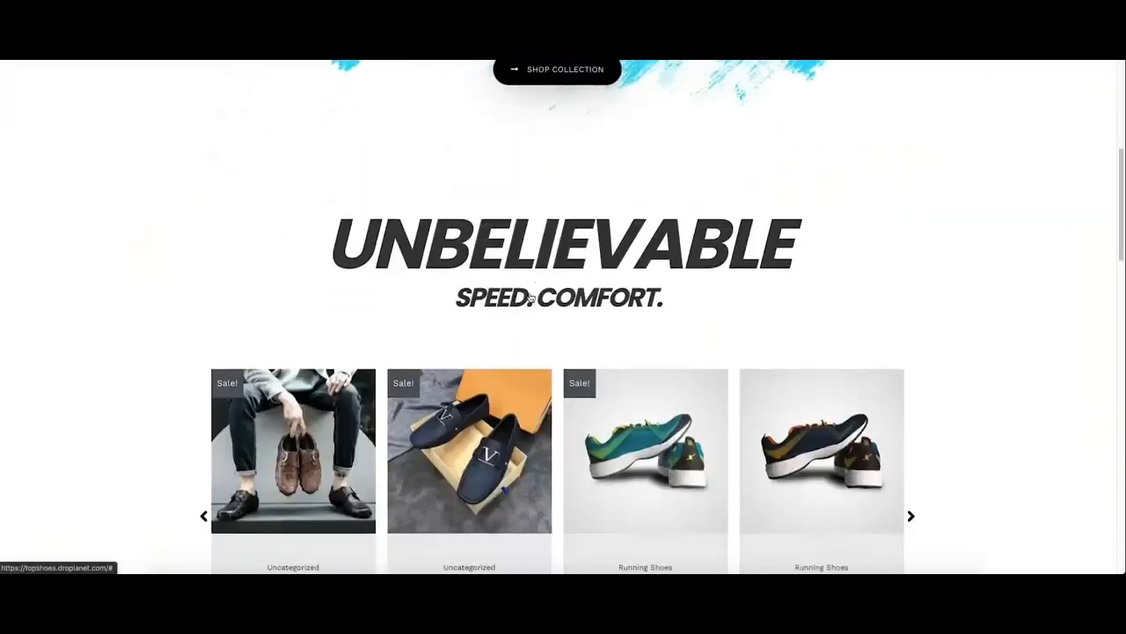
{"action": "mouse_move", "coordinate": [275, 337]}
{"action": "mouse_move", "coordinate": [465, 390]}
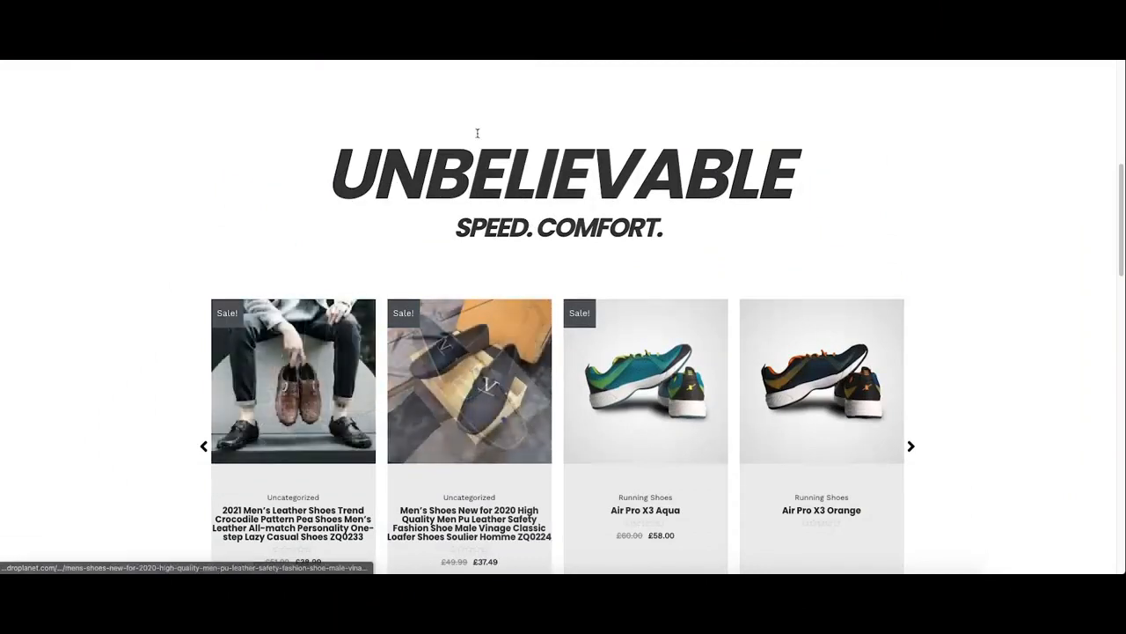
{"action": "scroll", "coordinate": [648, 107], "scroll_direction": "up", "scroll_amount": 1}
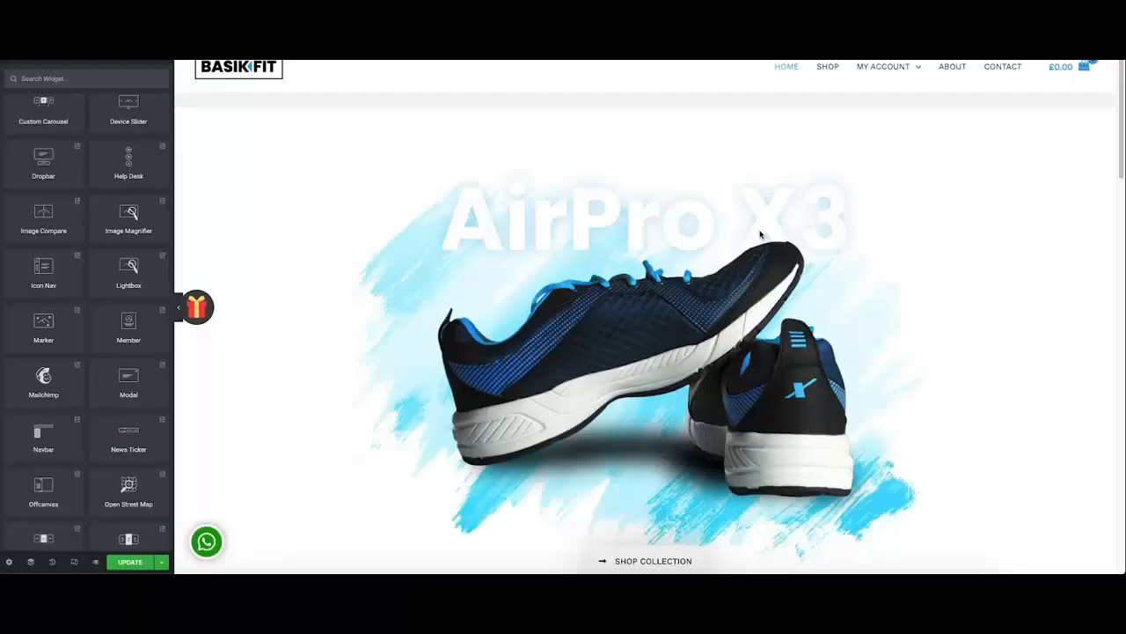
Change the title prefix above the home page's AirPro X2 heading to "Our Best Product".
{"action": "scroll", "coordinate": [761, 233], "scroll_direction": "down", "scroll_amount": 5}
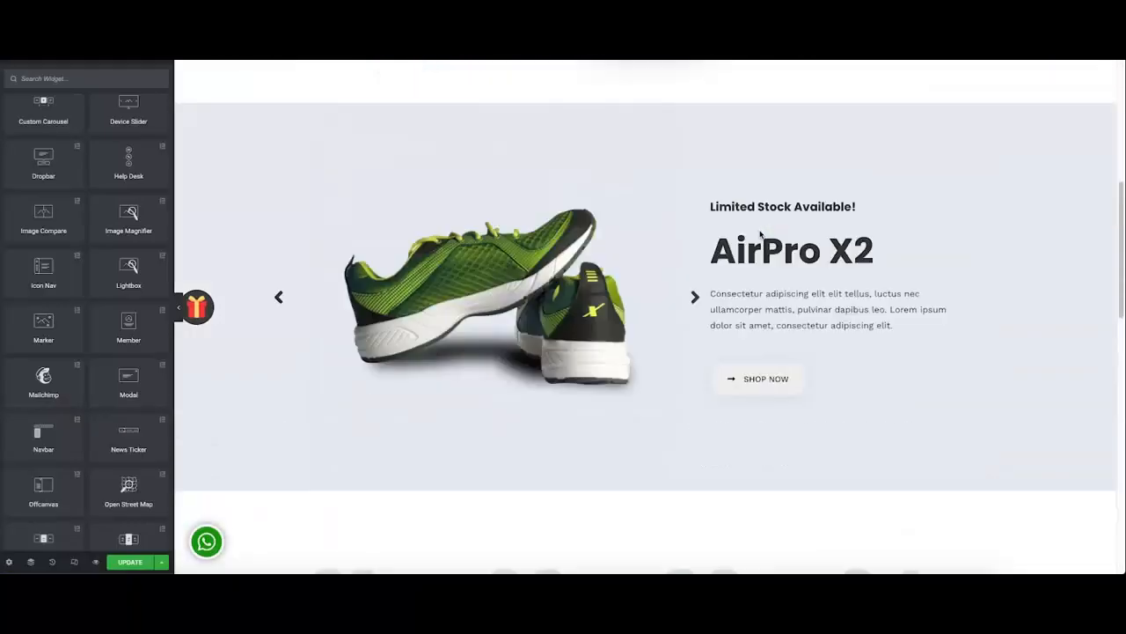
{"action": "scroll", "coordinate": [749, 240], "scroll_direction": "down", "scroll_amount": 1}
{"action": "scroll", "coordinate": [749, 239], "scroll_direction": "up", "scroll_amount": 5}
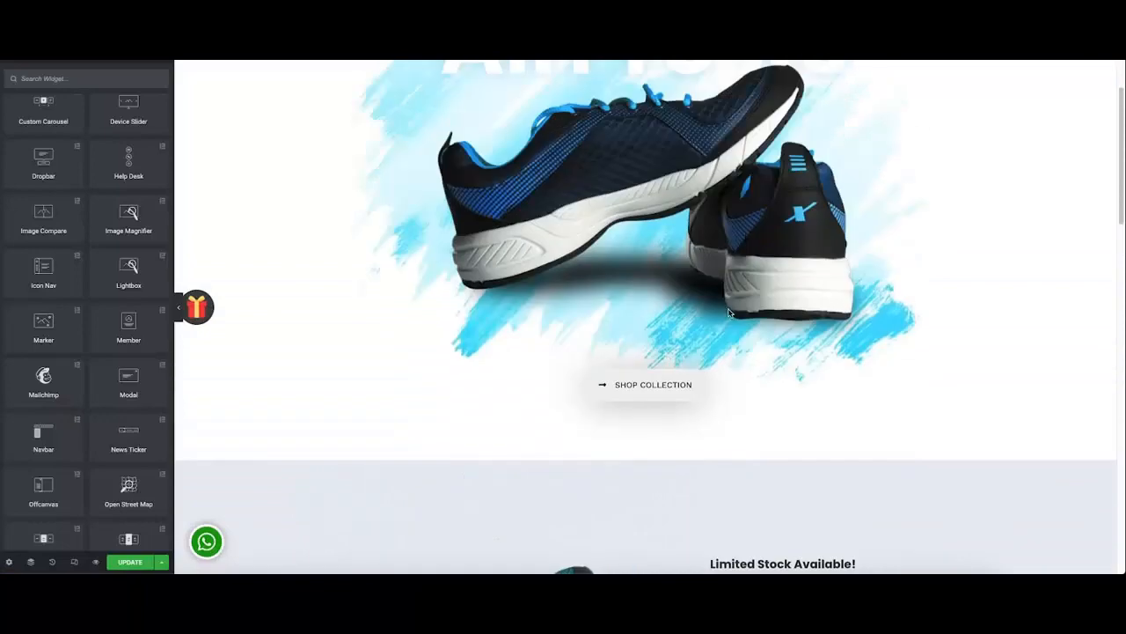
{"action": "scroll", "coordinate": [728, 312], "scroll_direction": "up", "scroll_amount": 2}
{"action": "scroll", "coordinate": [725, 310], "scroll_direction": "down", "scroll_amount": 5}
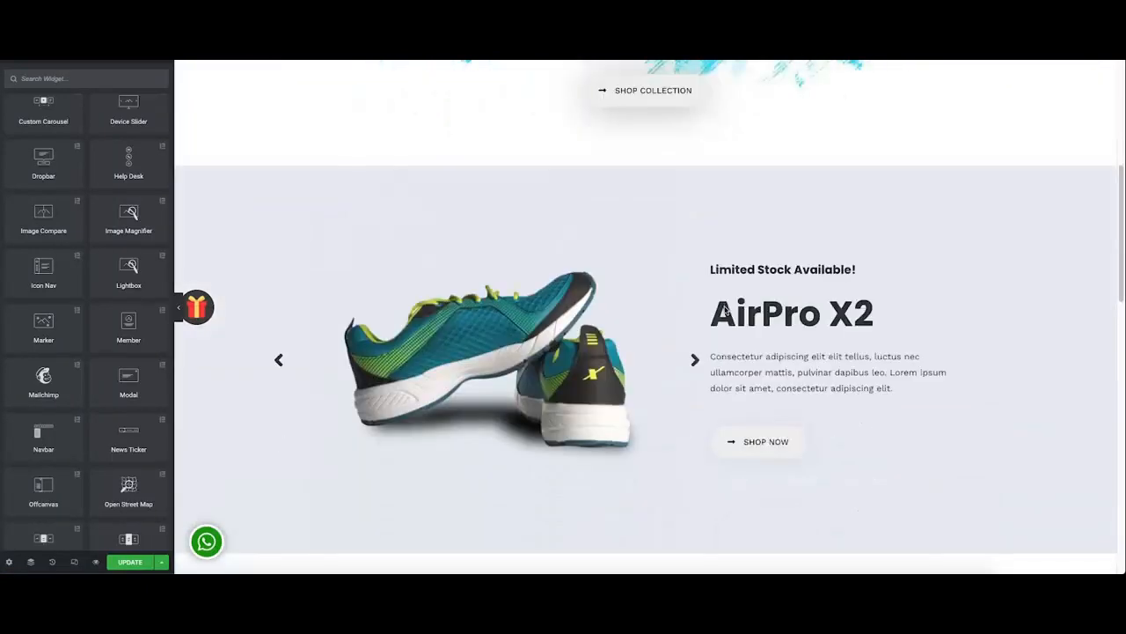
{"action": "left_click", "coordinate": [818, 268]}
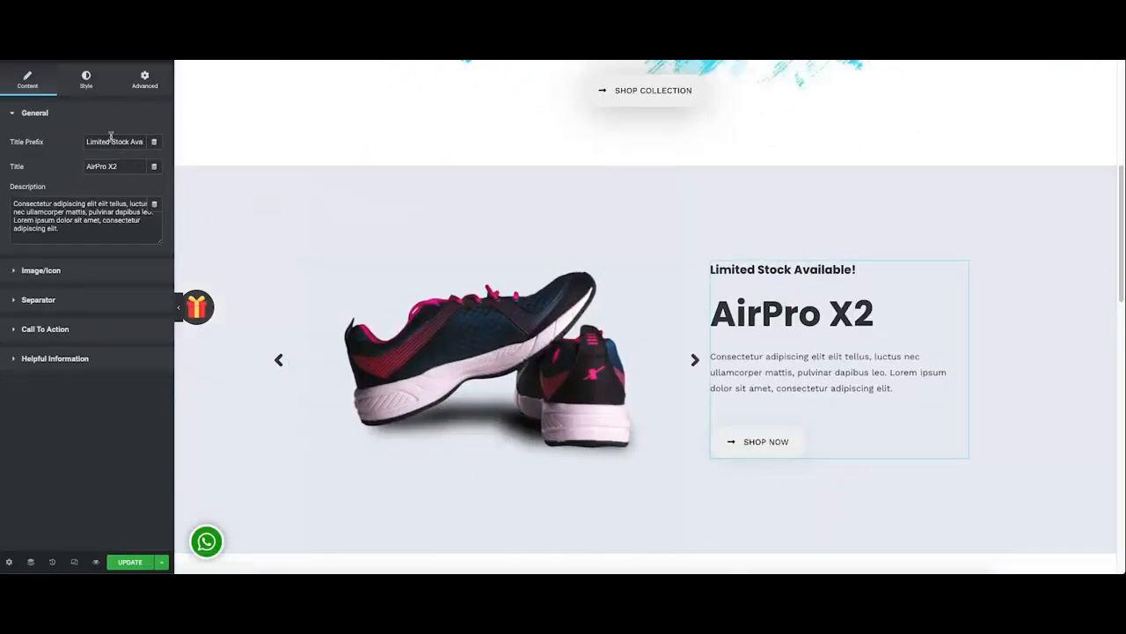
{"action": "triple_click", "coordinate": [111, 139]}
{"action": "type", "text": "Ou"}
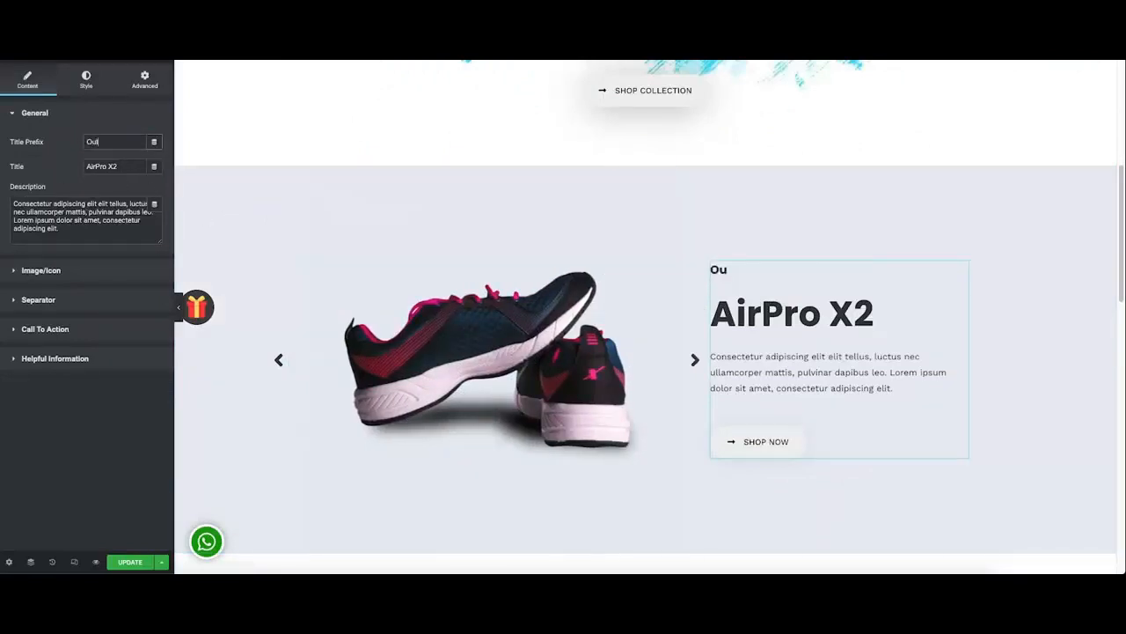
{"action": "type", "text": "r Best Product"}
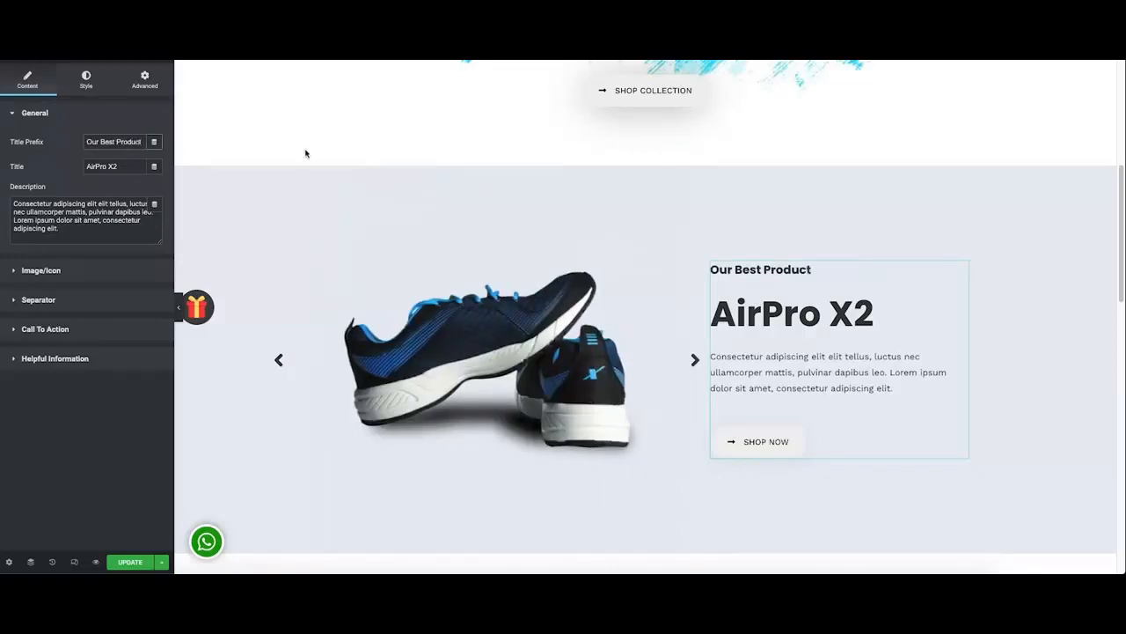
Add a Countdown widget from the Element Pack below the Shop Now button in the AirPro X2 section.
{"action": "left_click", "coordinate": [565, 303]}
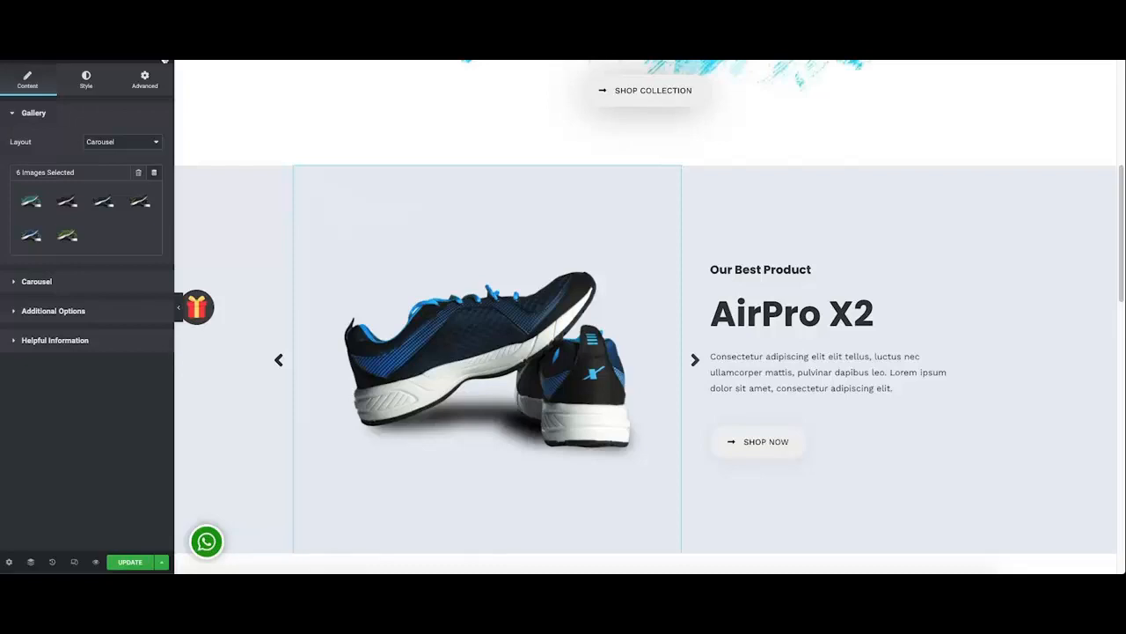
{"action": "left_click", "coordinate": [165, 61]}
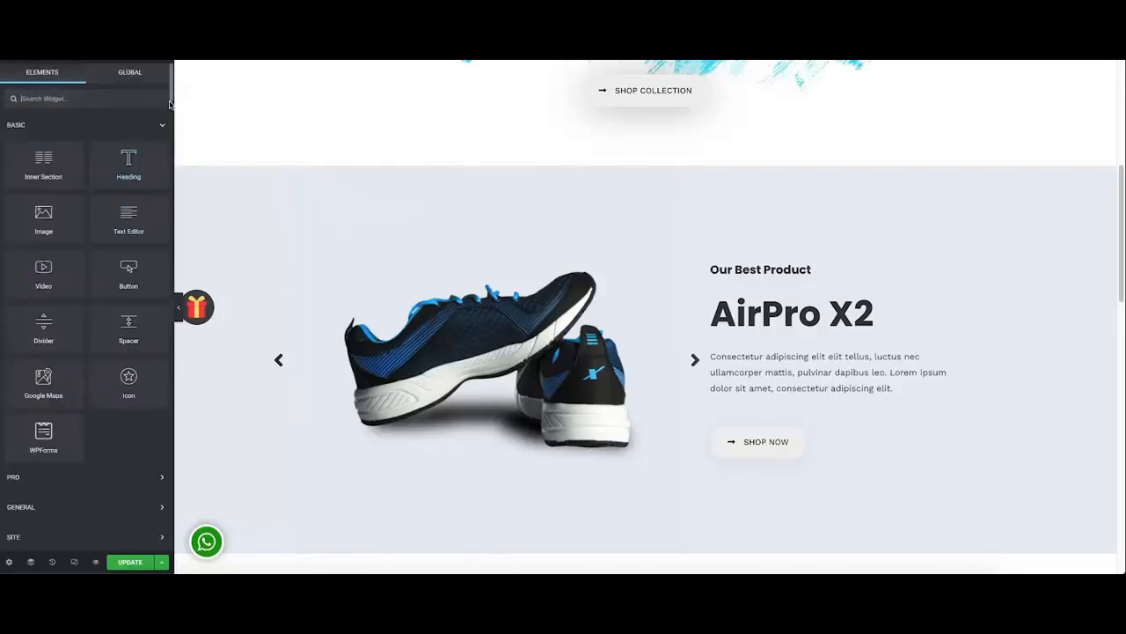
{"action": "scroll", "coordinate": [86, 284], "scroll_direction": "down", "scroll_amount": 10}
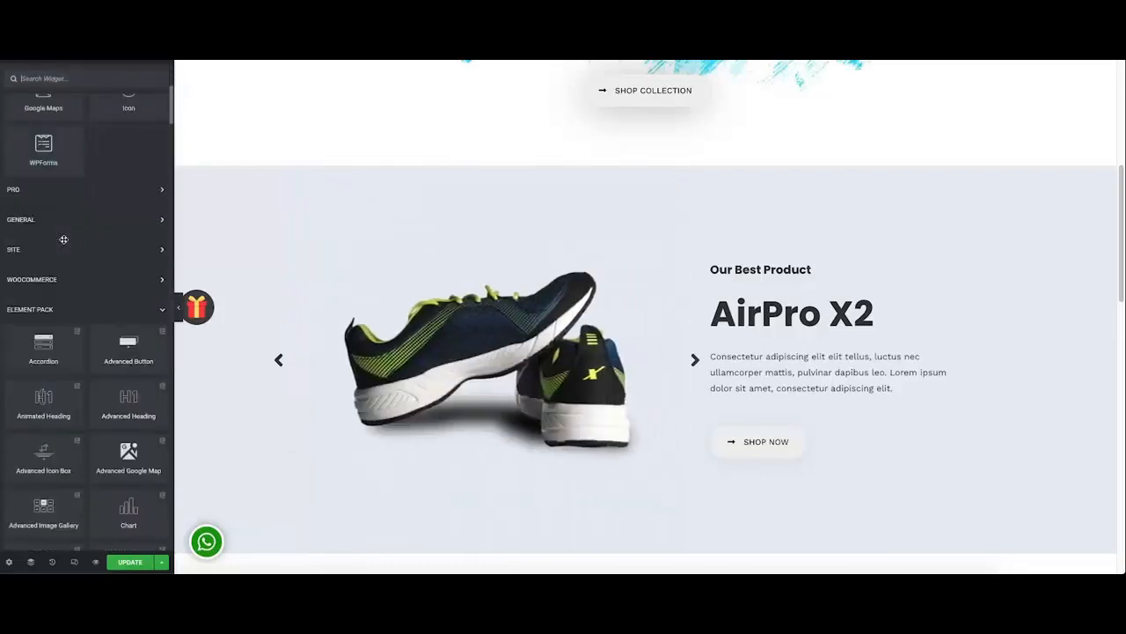
{"action": "scroll", "coordinate": [86, 284], "scroll_direction": "down", "scroll_amount": 2}
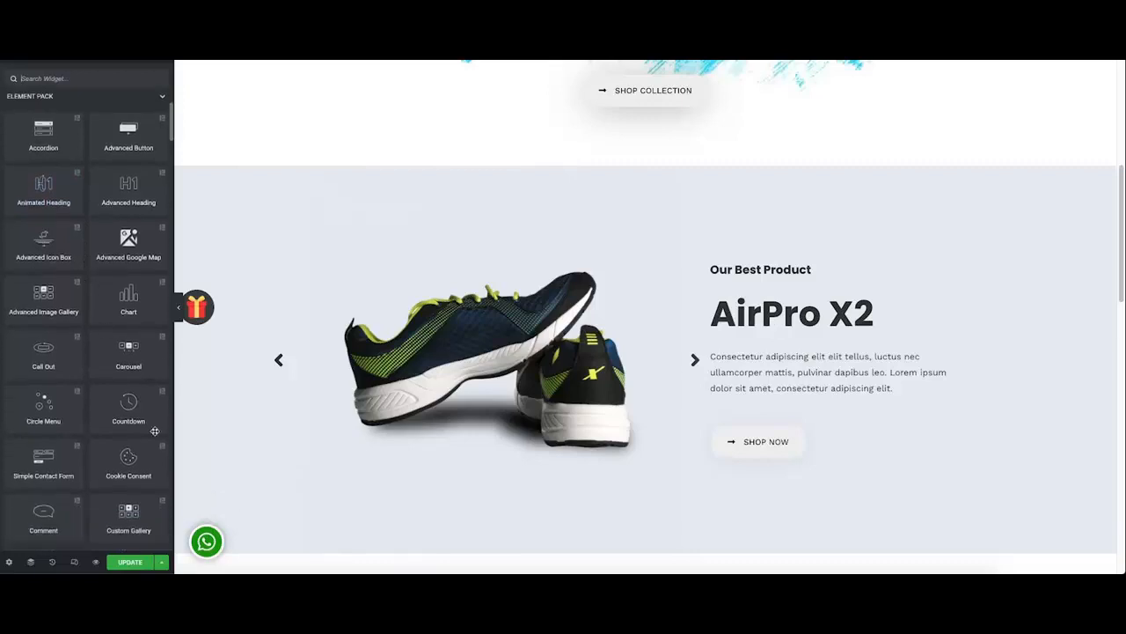
{"action": "left_click_drag", "start_coordinate": [129, 404], "coordinate": [787, 458]}
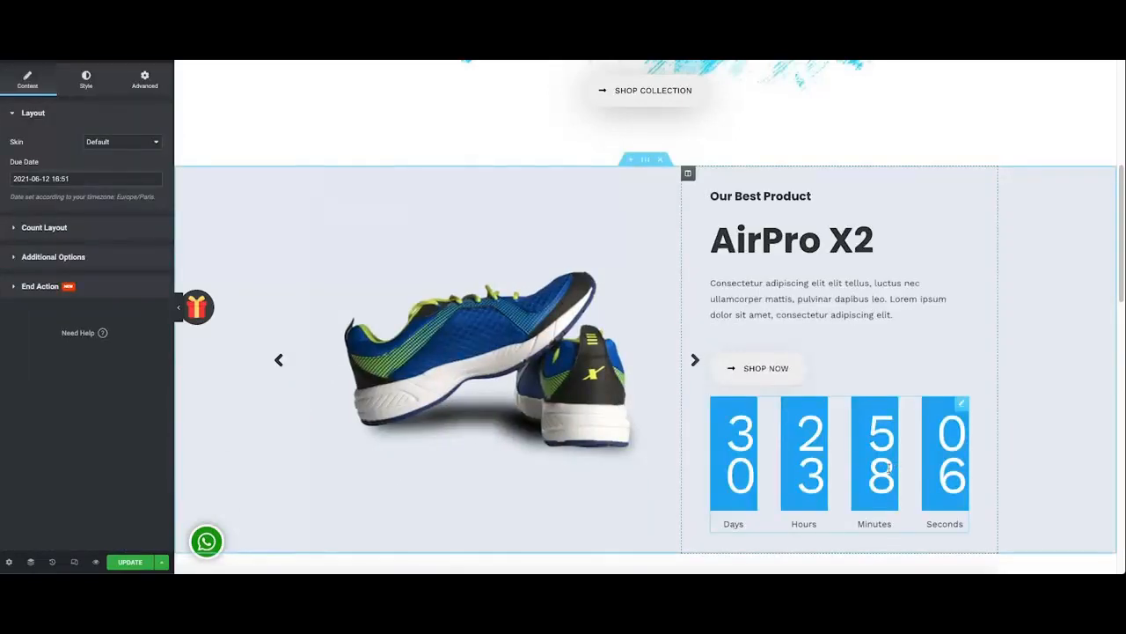
Preview the Event Countdown skin on the countdown, and settle on the Tiny Countdown skin.
{"action": "left_click", "coordinate": [150, 141]}
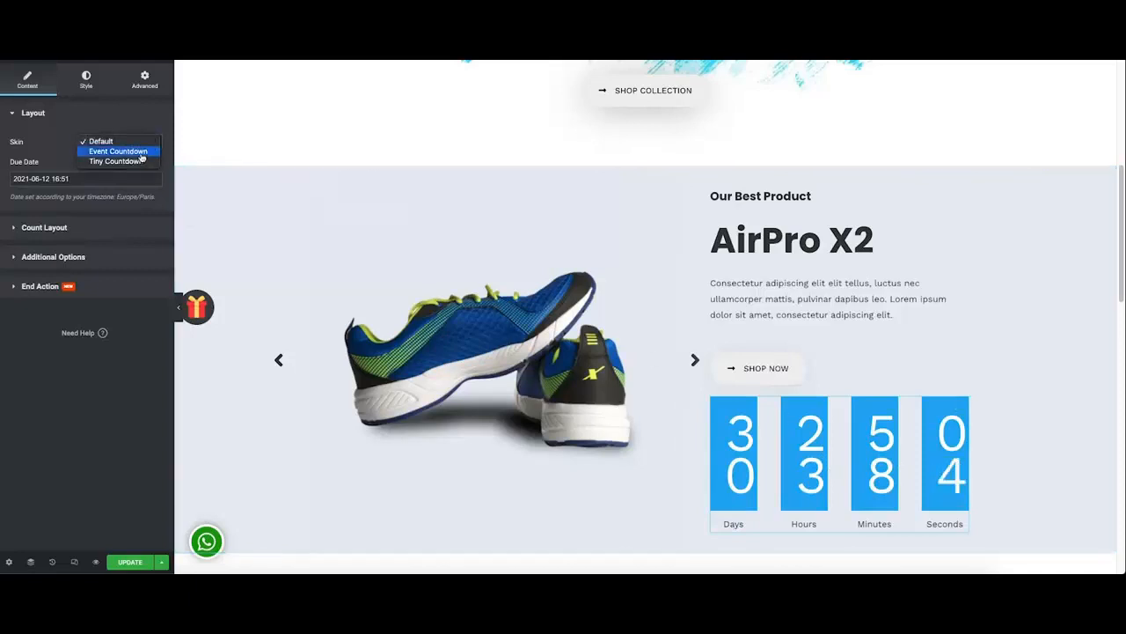
{"action": "left_click", "coordinate": [139, 151]}
{"action": "left_click", "coordinate": [134, 143]}
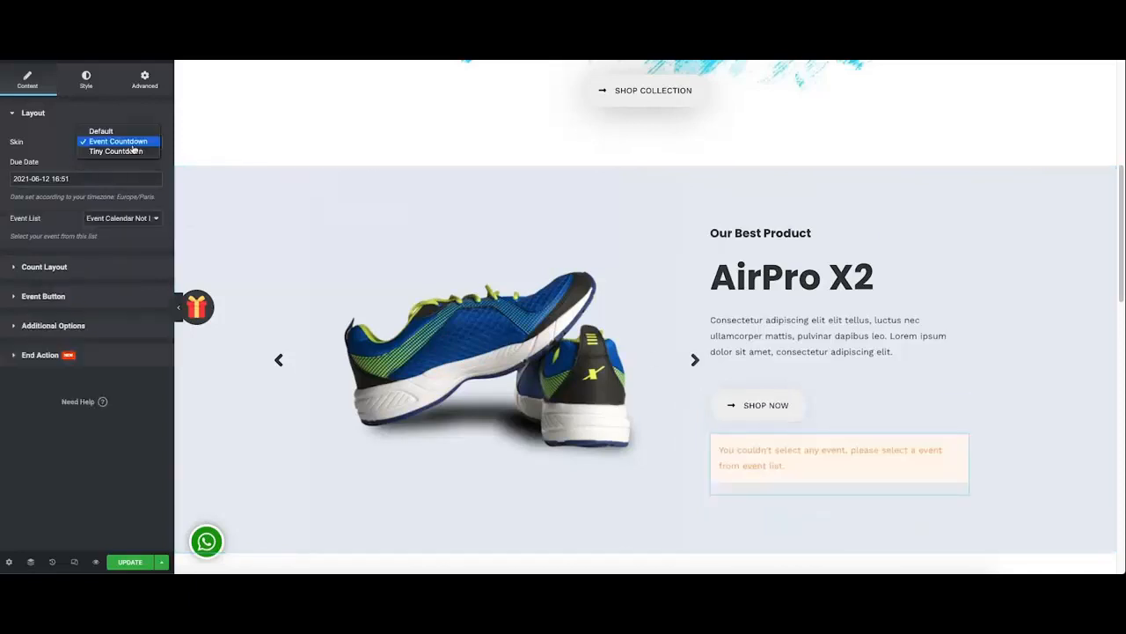
{"action": "left_click", "coordinate": [132, 151]}
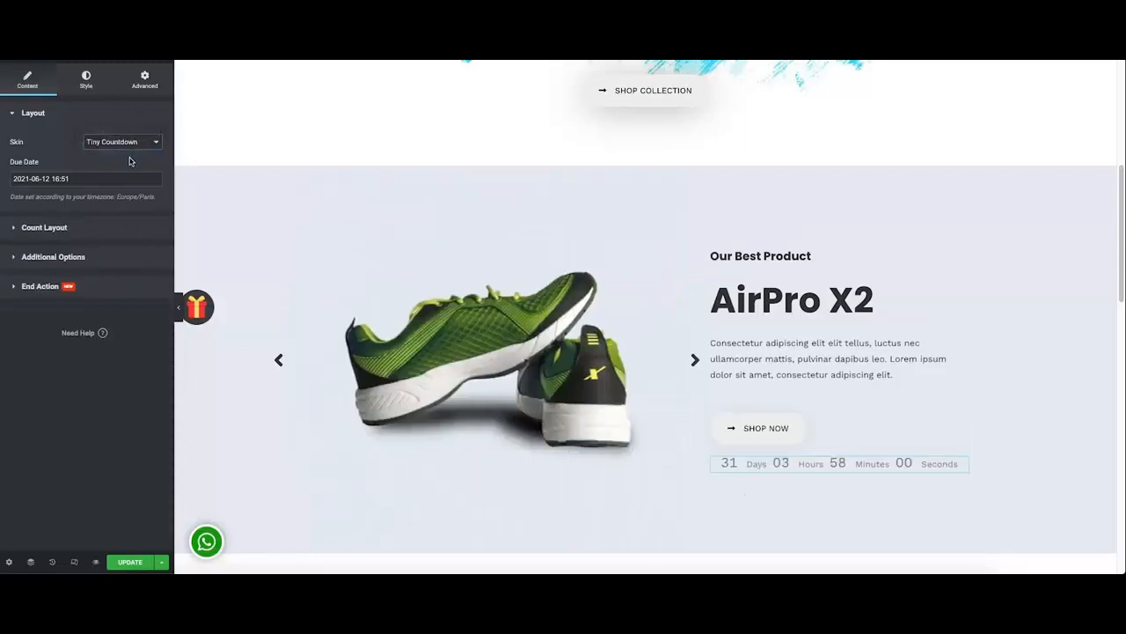
Set the countdown's due date to May 20, 2021, keeping the time at 16:51.
{"action": "left_click", "coordinate": [37, 184]}
{"action": "left_click", "coordinate": [68, 232]}
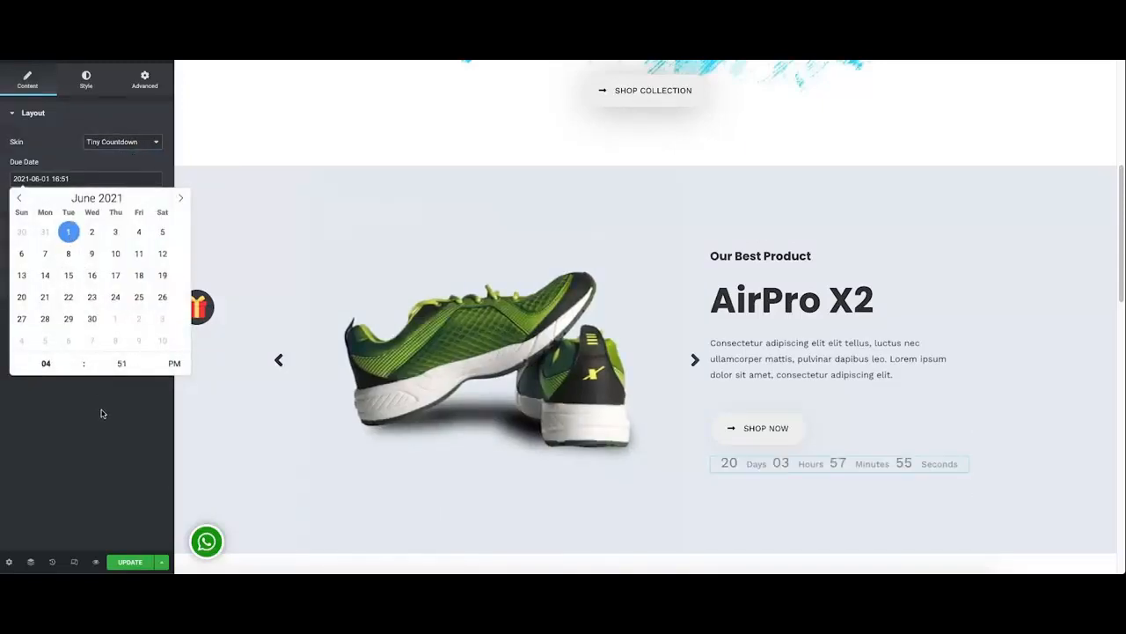
{"action": "left_click", "coordinate": [19, 198]}
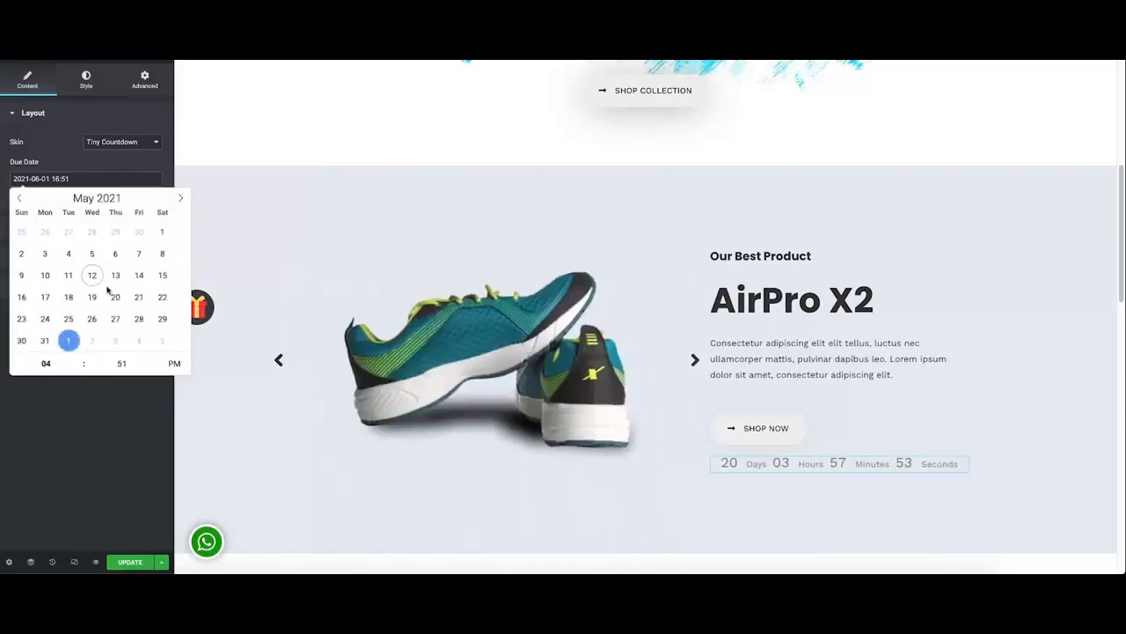
{"action": "left_click", "coordinate": [115, 296]}
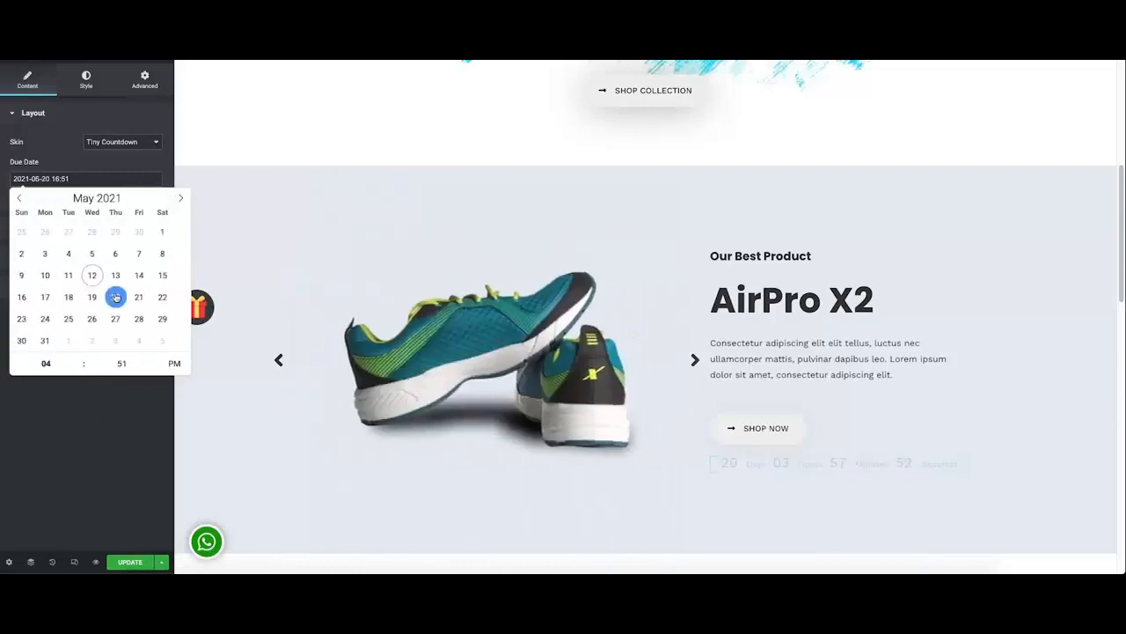
{"action": "left_click", "coordinate": [124, 448]}
Try to place a WC - Carousel widget from the Element Pack at the AirPro X2 section.
{"action": "left_click", "coordinate": [165, 59]}
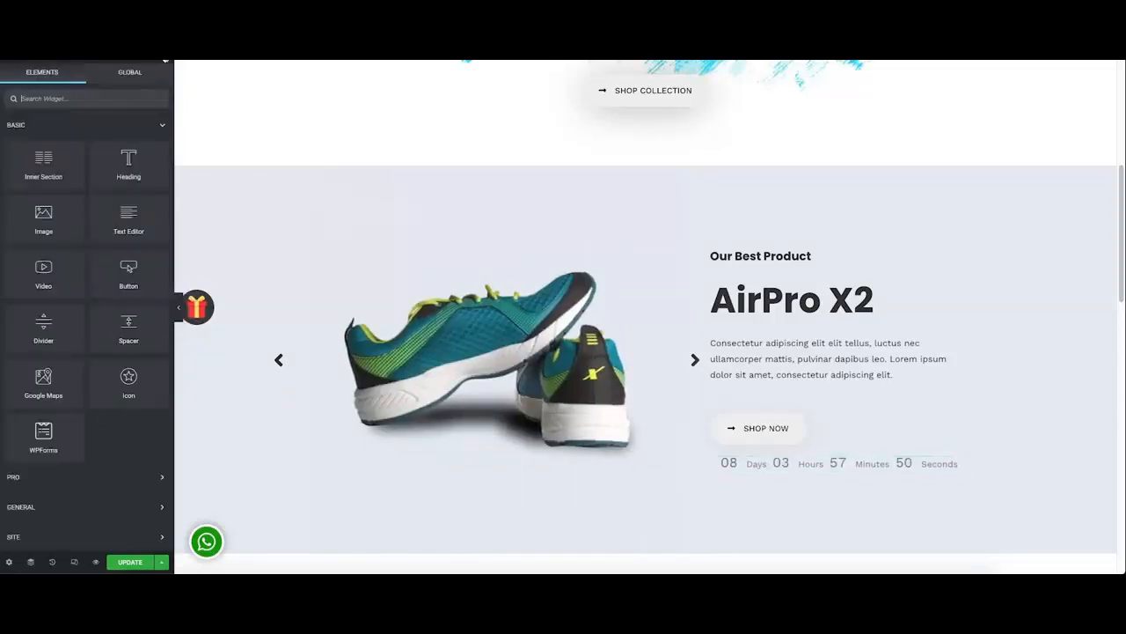
{"action": "left_click_drag", "start_coordinate": [170, 84], "coordinate": [170, 114]}
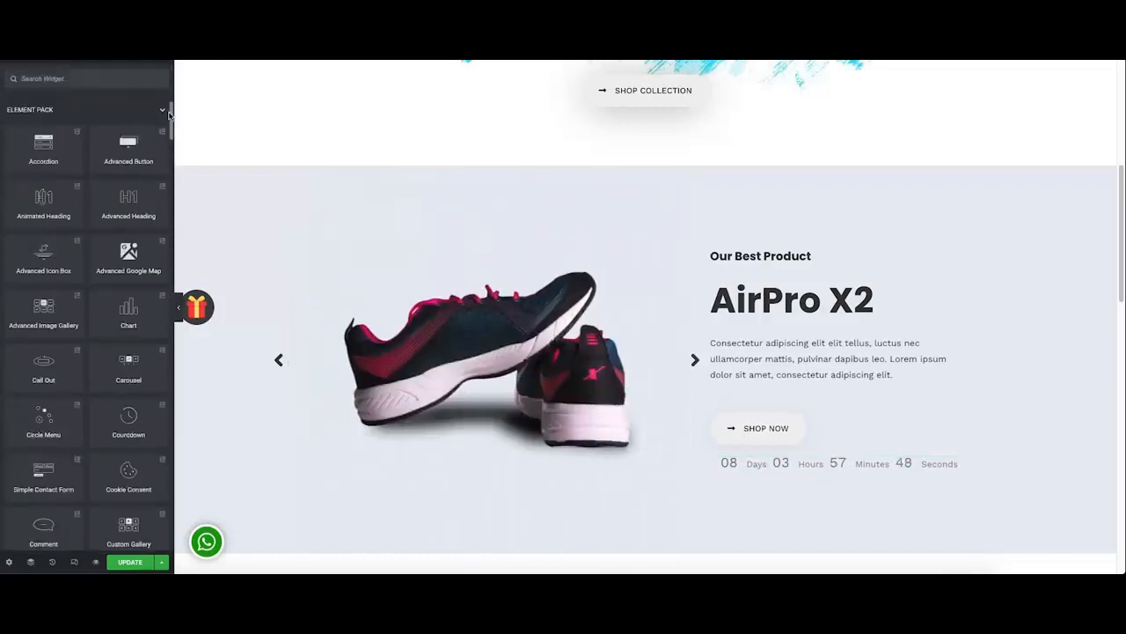
{"action": "scroll", "coordinate": [168, 130], "scroll_direction": "down", "scroll_amount": 5}
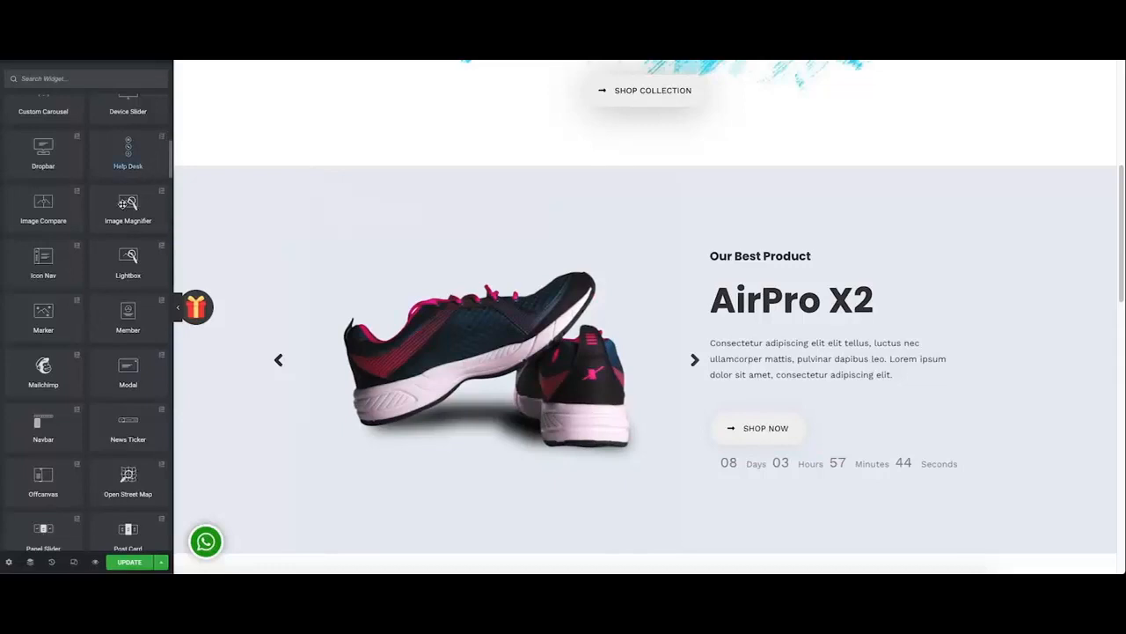
{"action": "scroll", "coordinate": [118, 211], "scroll_direction": "down", "scroll_amount": 5}
{"action": "scroll", "coordinate": [118, 211], "scroll_direction": "down", "scroll_amount": 5}
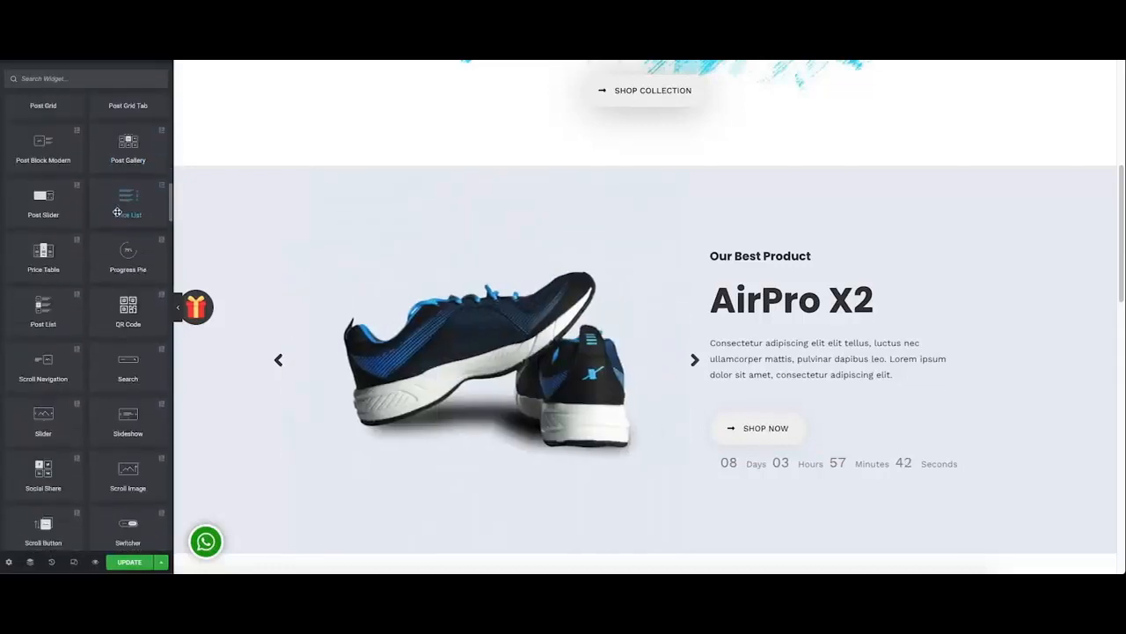
{"action": "scroll", "coordinate": [116, 211], "scroll_direction": "down", "scroll_amount": 5}
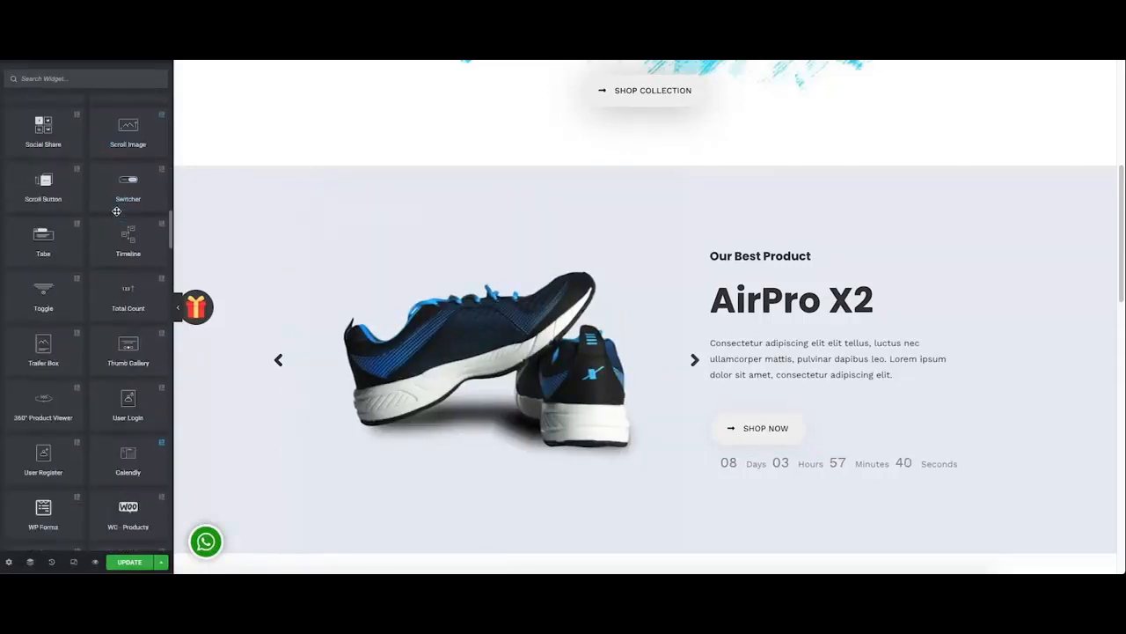
{"action": "scroll", "coordinate": [116, 211], "scroll_direction": "down", "scroll_amount": 1}
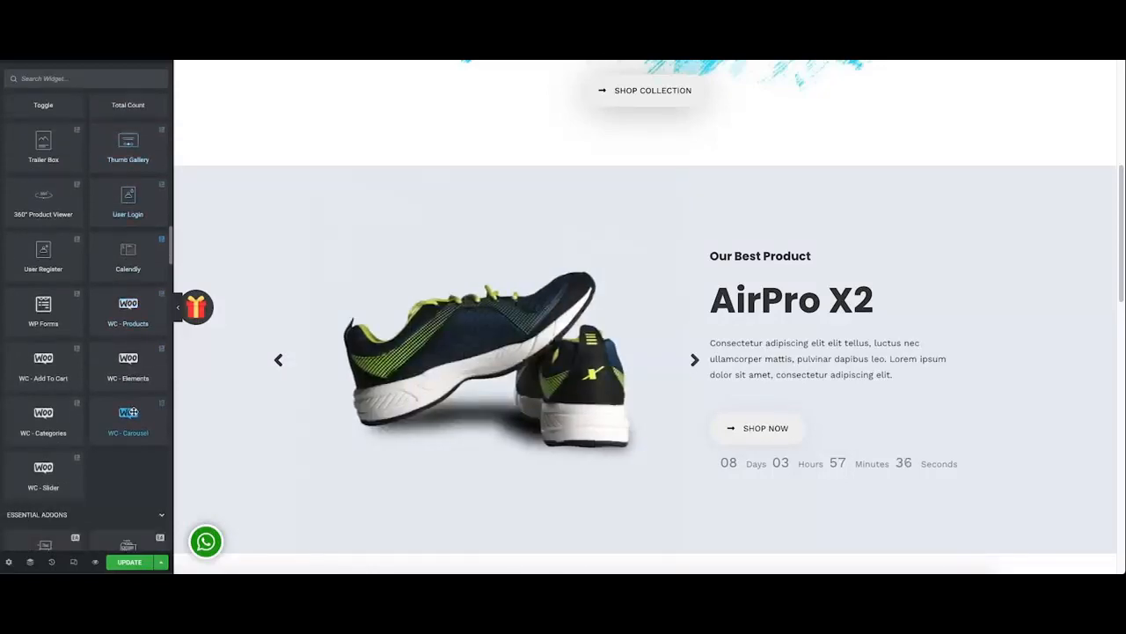
{"action": "left_click_drag", "start_coordinate": [128, 411], "coordinate": [632, 264]}
Insert a new section above the AirPro X2 section and place a WC - Carousel widget from the Element Pack in it.
{"action": "left_click", "coordinate": [630, 175]}
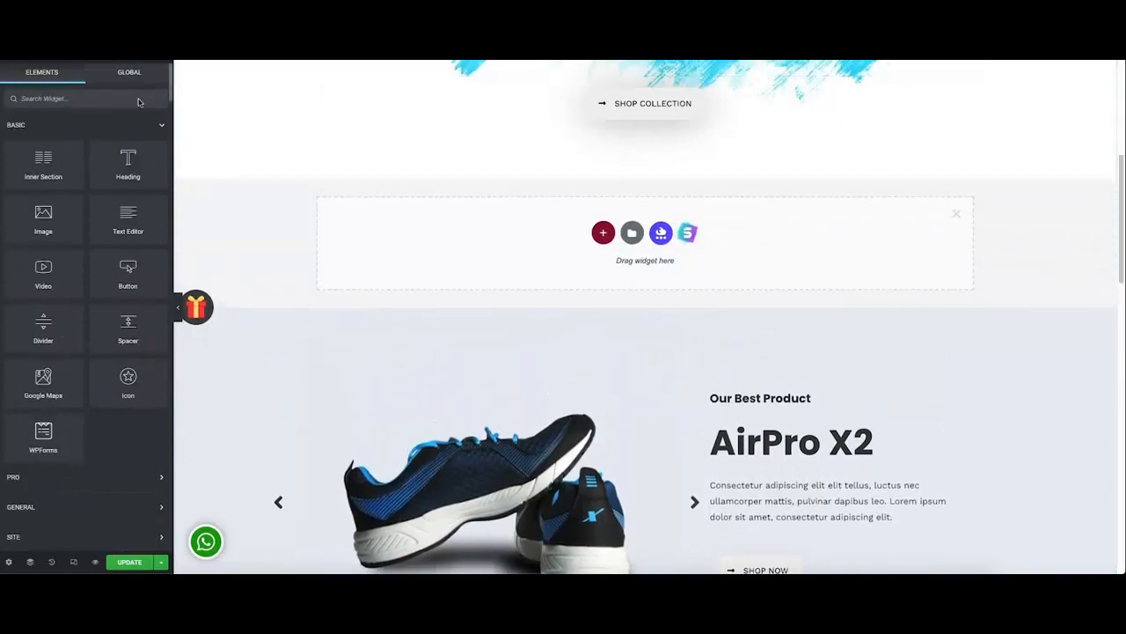
{"action": "scroll", "coordinate": [99, 306], "scroll_direction": "down", "scroll_amount": 10}
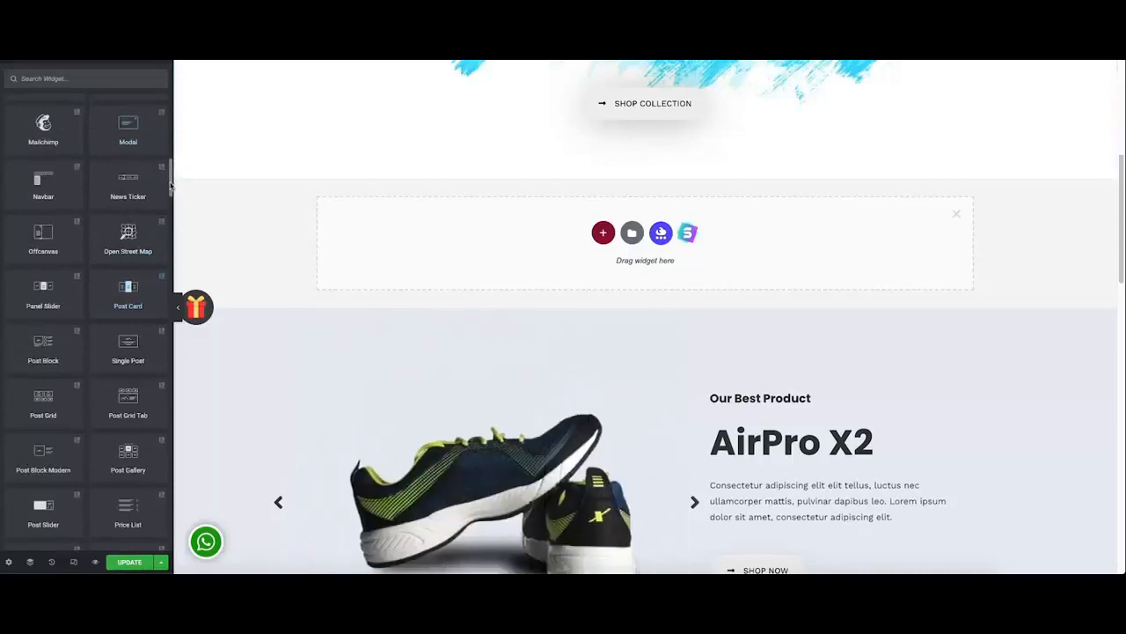
{"action": "scroll", "coordinate": [165, 187], "scroll_direction": "up", "scroll_amount": 10}
{"action": "scroll", "coordinate": [106, 205], "scroll_direction": "down", "scroll_amount": 10}
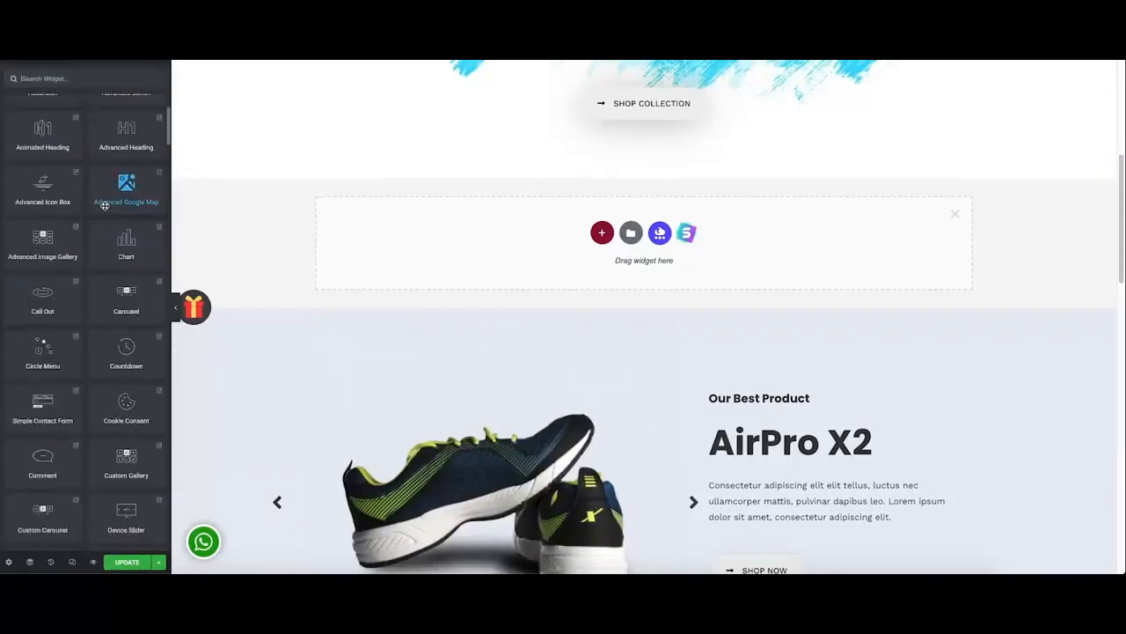
{"action": "scroll", "coordinate": [104, 205], "scroll_direction": "down", "scroll_amount": 10}
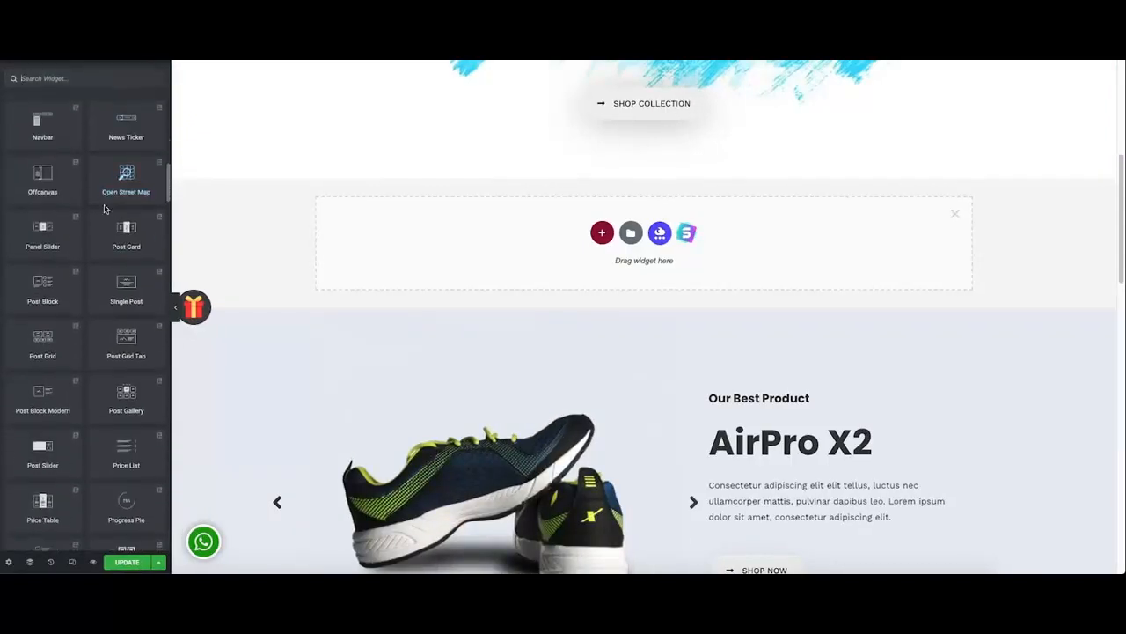
{"action": "scroll", "coordinate": [105, 205], "scroll_direction": "down", "scroll_amount": 3}
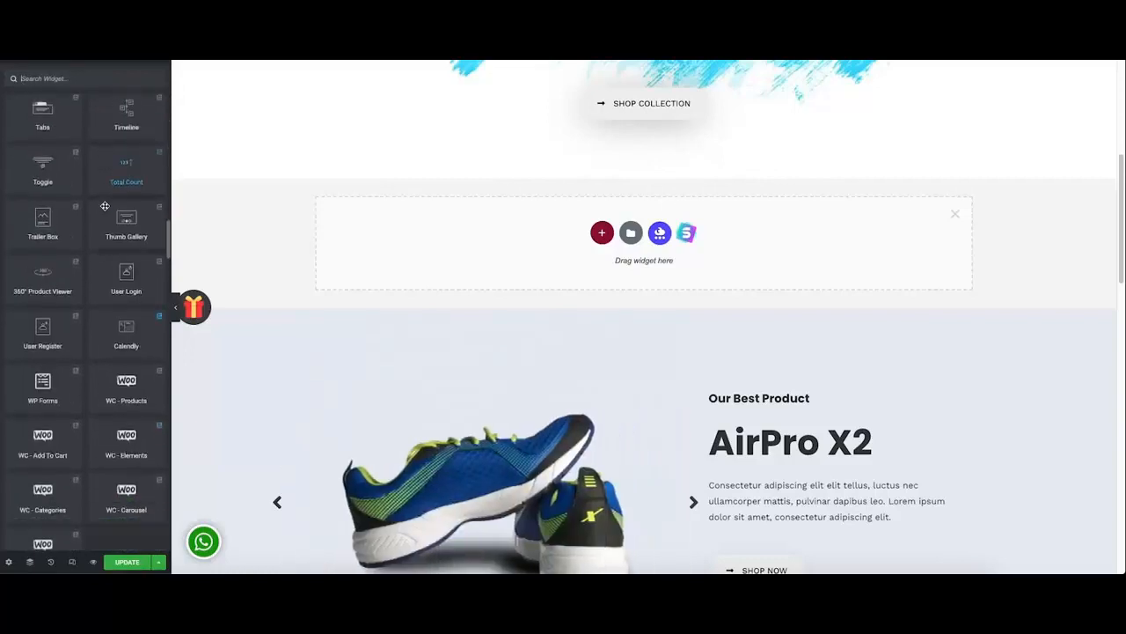
{"action": "scroll", "coordinate": [90, 313], "scroll_direction": "down", "scroll_amount": 1}
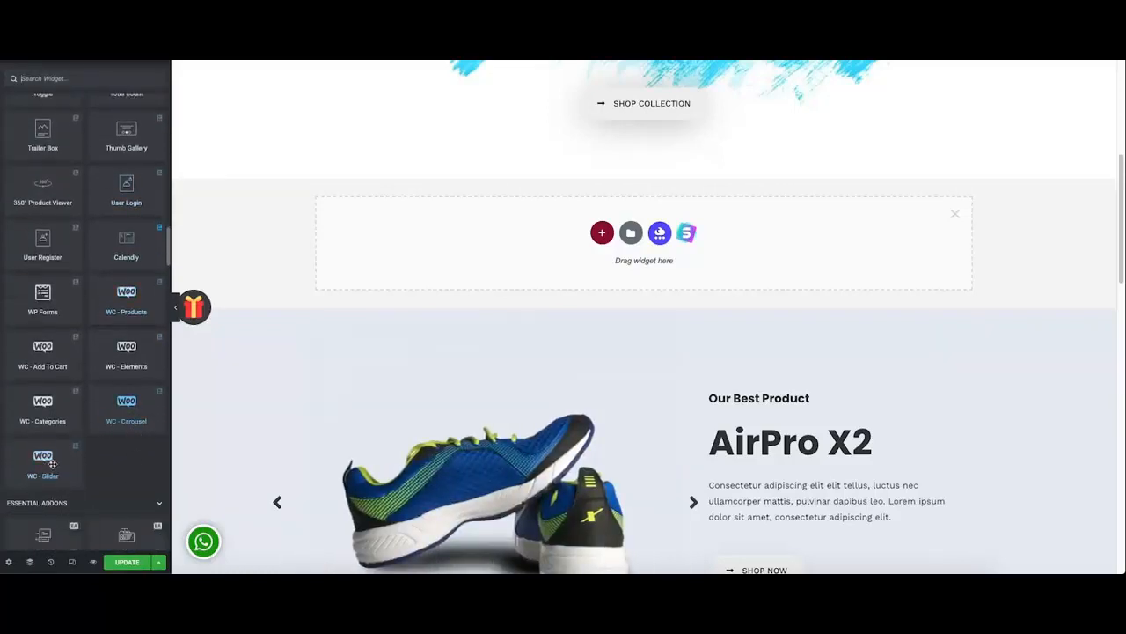
{"action": "left_click_drag", "start_coordinate": [141, 408], "coordinate": [503, 248]}
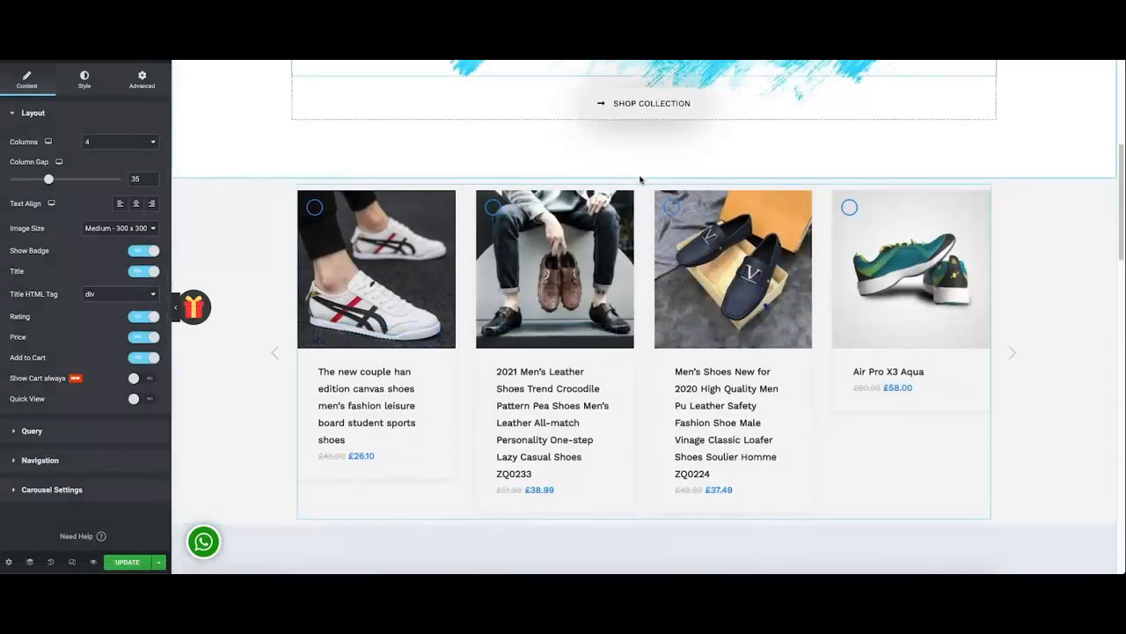
Insert a new section above the product carousel, place a WC - Slider widget in it, and advance through its product slides.
{"action": "left_click", "coordinate": [629, 172]}
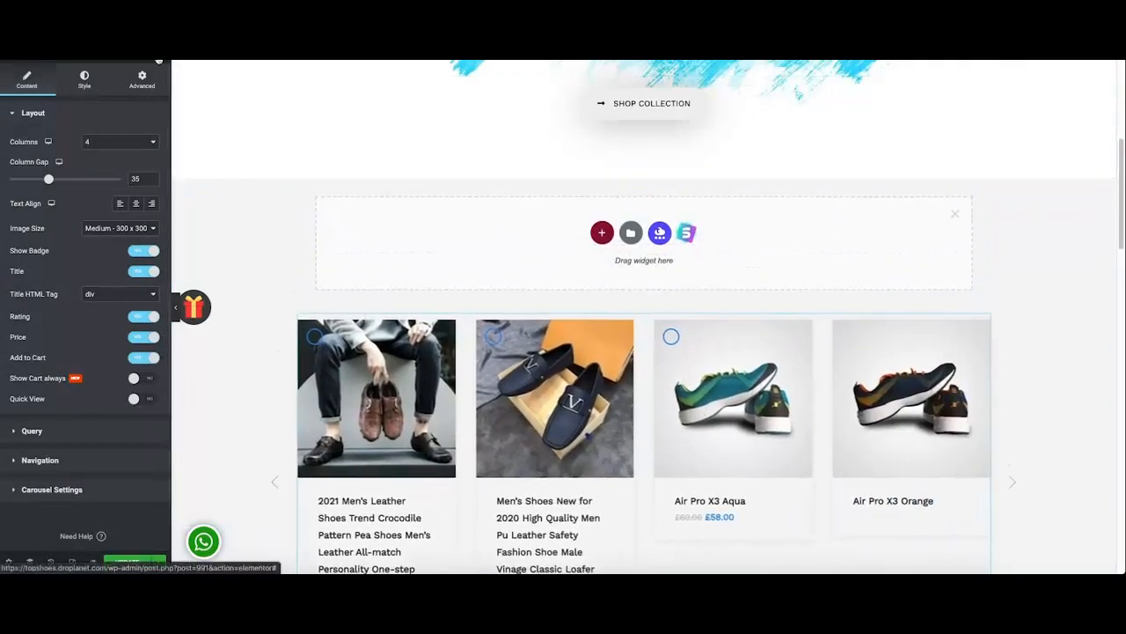
{"action": "left_click", "coordinate": [162, 78]}
{"action": "scroll", "coordinate": [75, 297], "scroll_direction": "down", "scroll_amount": 10}
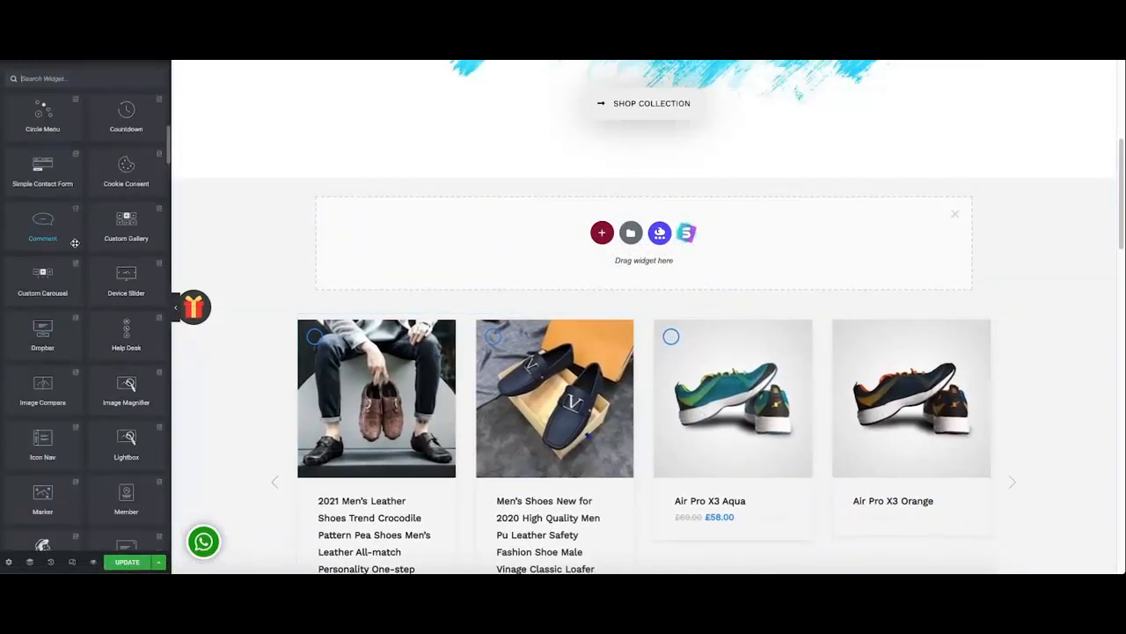
{"action": "scroll", "coordinate": [74, 297], "scroll_direction": "down", "scroll_amount": 10}
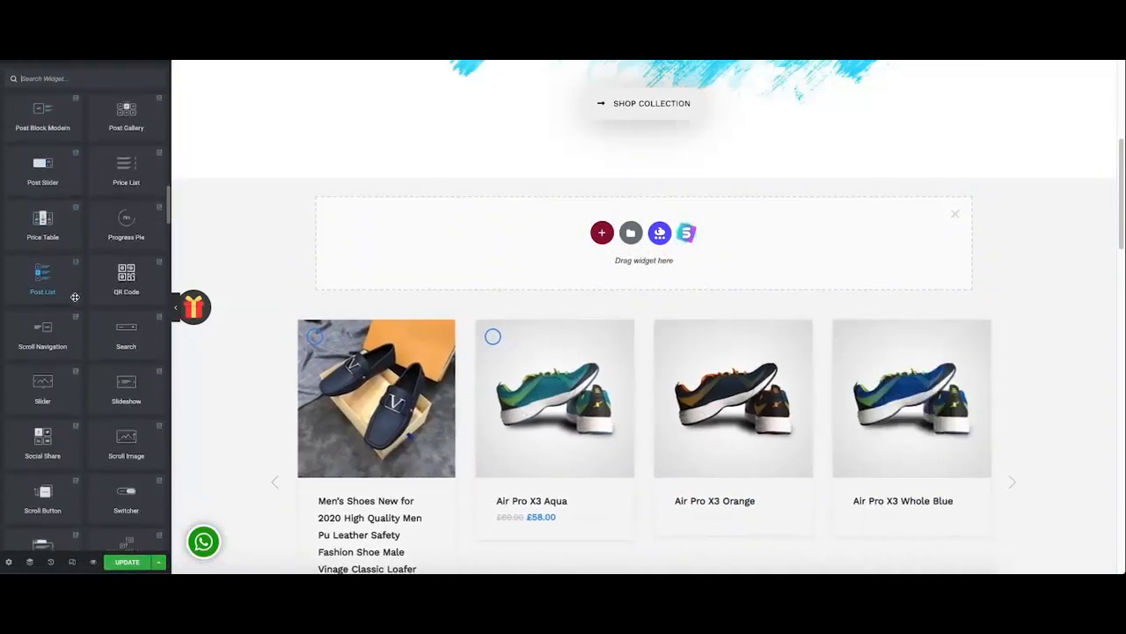
{"action": "scroll", "coordinate": [75, 297], "scroll_direction": "down", "scroll_amount": 8}
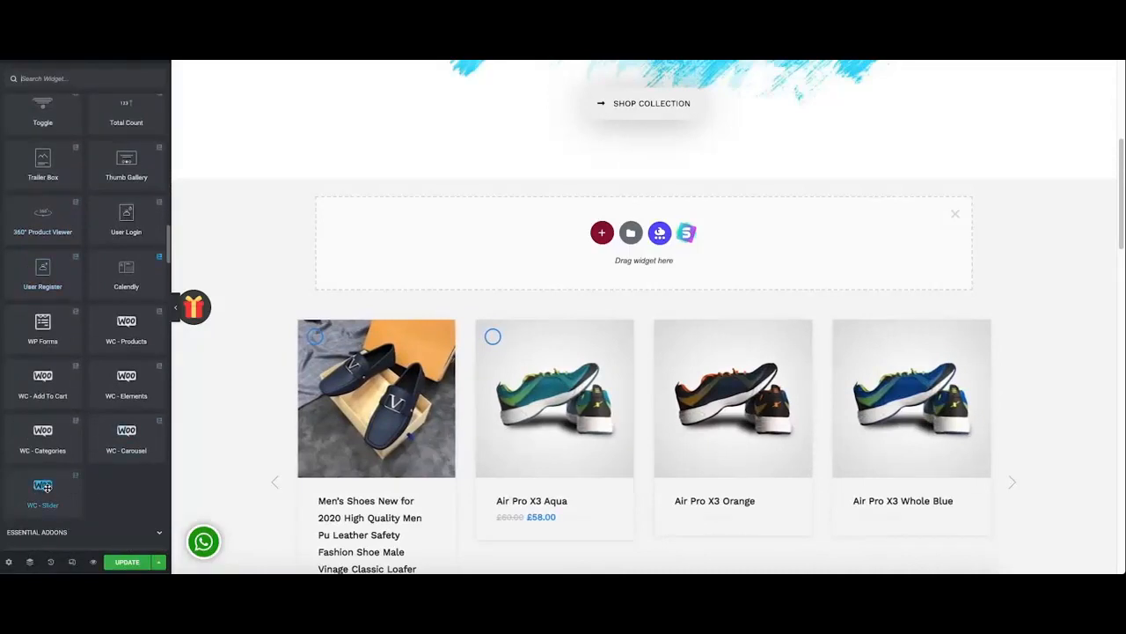
{"action": "left_click_drag", "start_coordinate": [126, 429], "coordinate": [467, 244]}
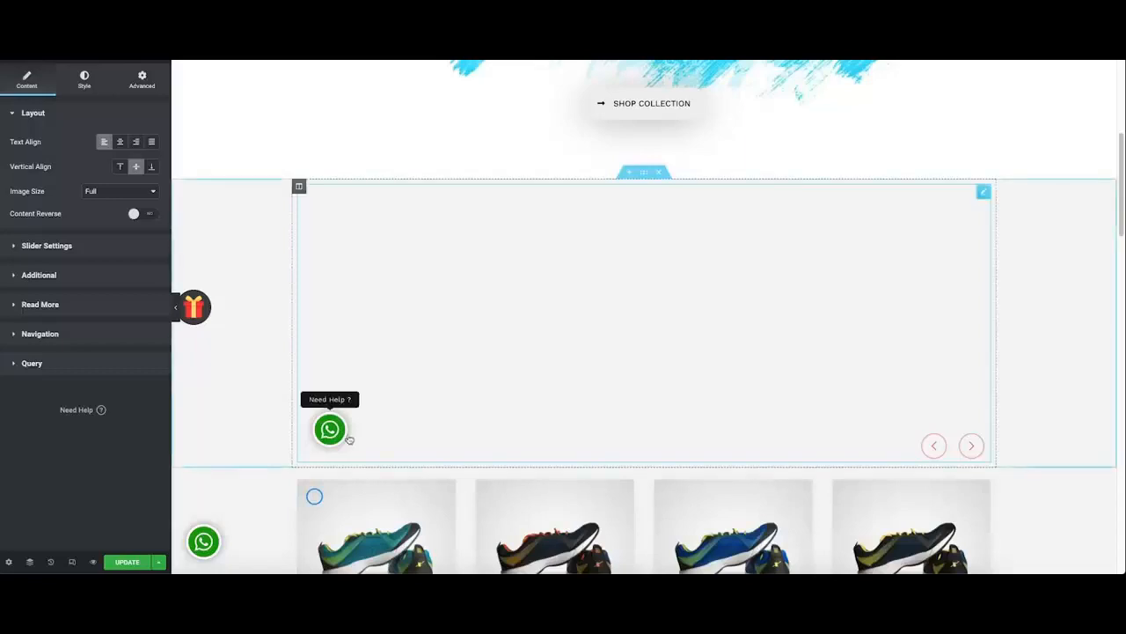
{"action": "left_click", "coordinate": [972, 446]}
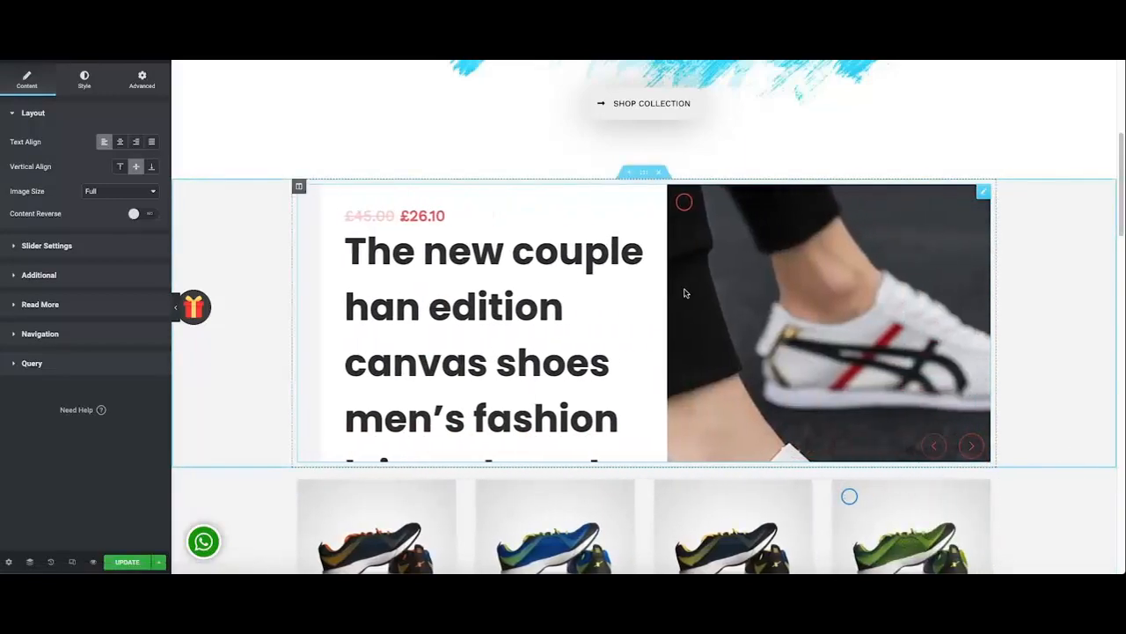
{"action": "left_click", "coordinate": [972, 447]}
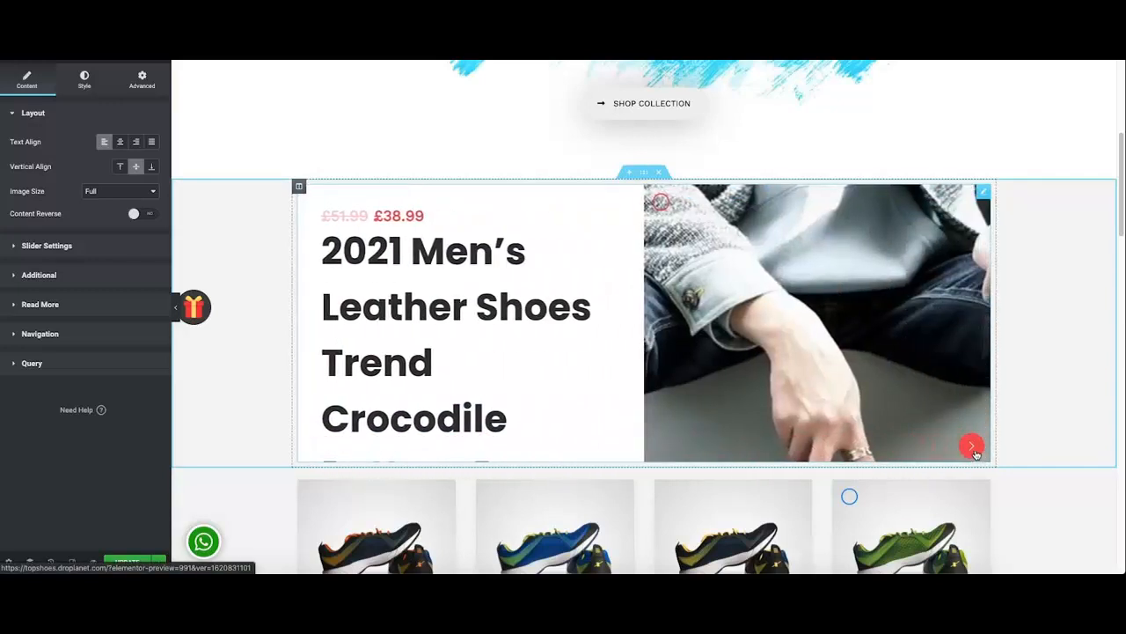
Insert a new section between the product carousel and the AirPro X2 section, and place a basic Video widget in it.
{"action": "scroll", "coordinate": [1051, 432], "scroll_direction": "down", "scroll_amount": 5}
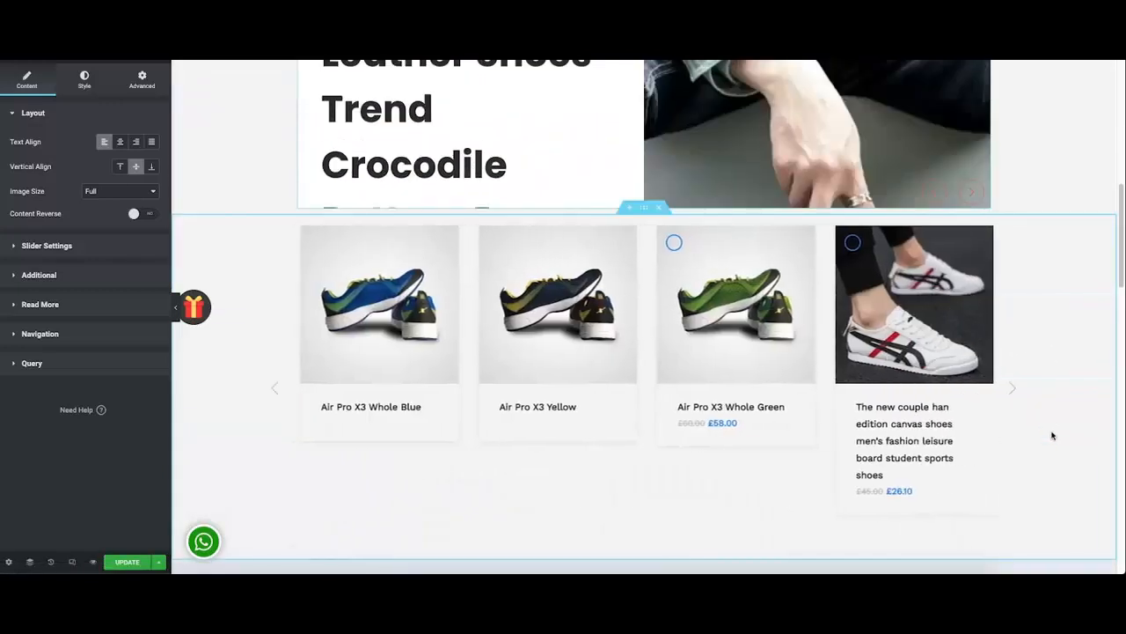
{"action": "scroll", "coordinate": [1051, 434], "scroll_direction": "down", "scroll_amount": 1}
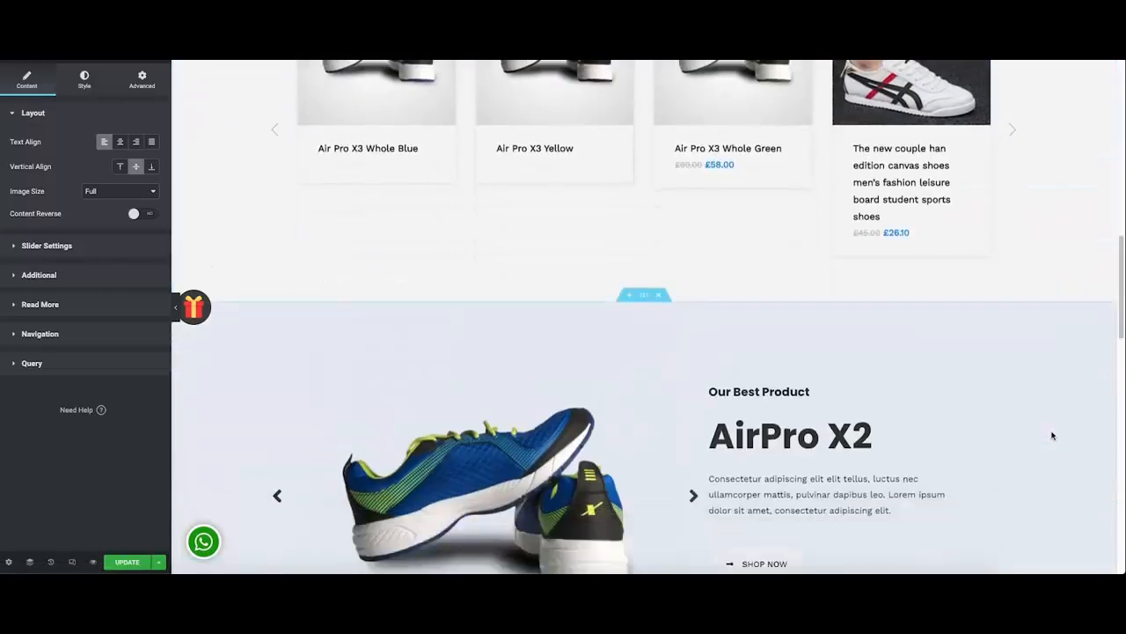
{"action": "left_click", "coordinate": [627, 296]}
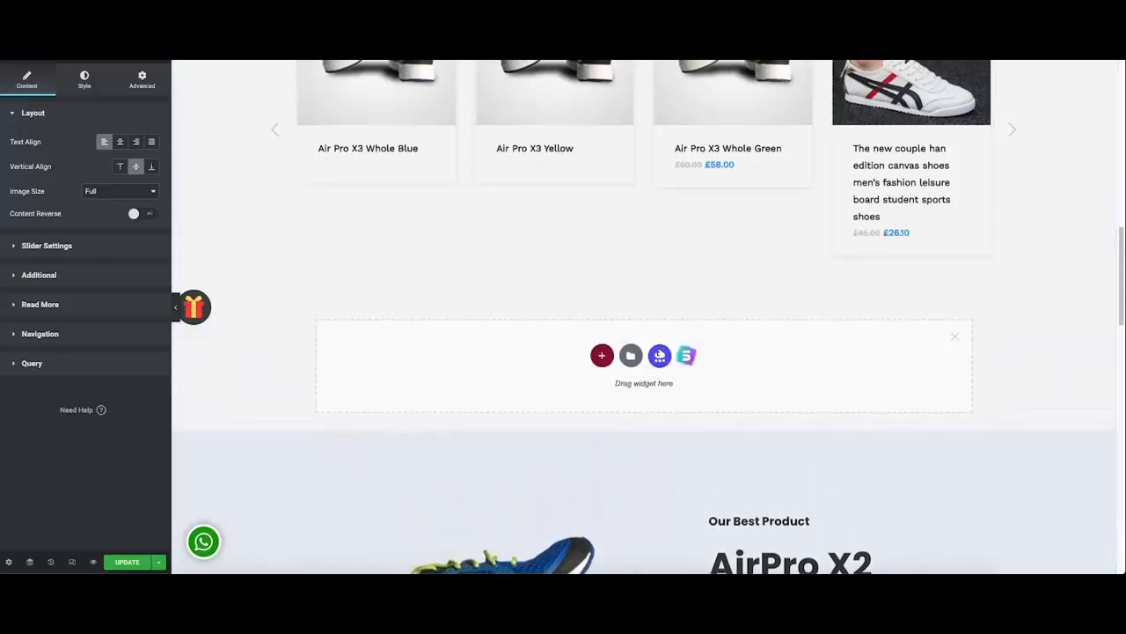
{"action": "scroll", "coordinate": [68, 359], "scroll_direction": "down", "scroll_amount": 4}
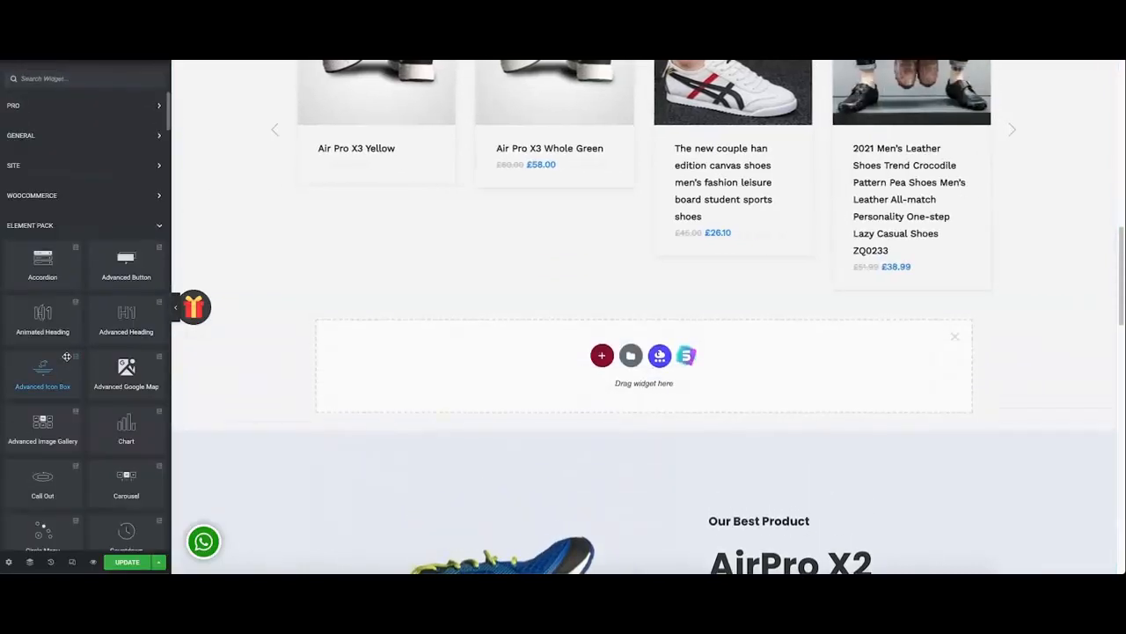
{"action": "scroll", "coordinate": [66, 360], "scroll_direction": "up", "scroll_amount": 3}
{"action": "left_click_drag", "start_coordinate": [42, 154], "coordinate": [520, 360]}
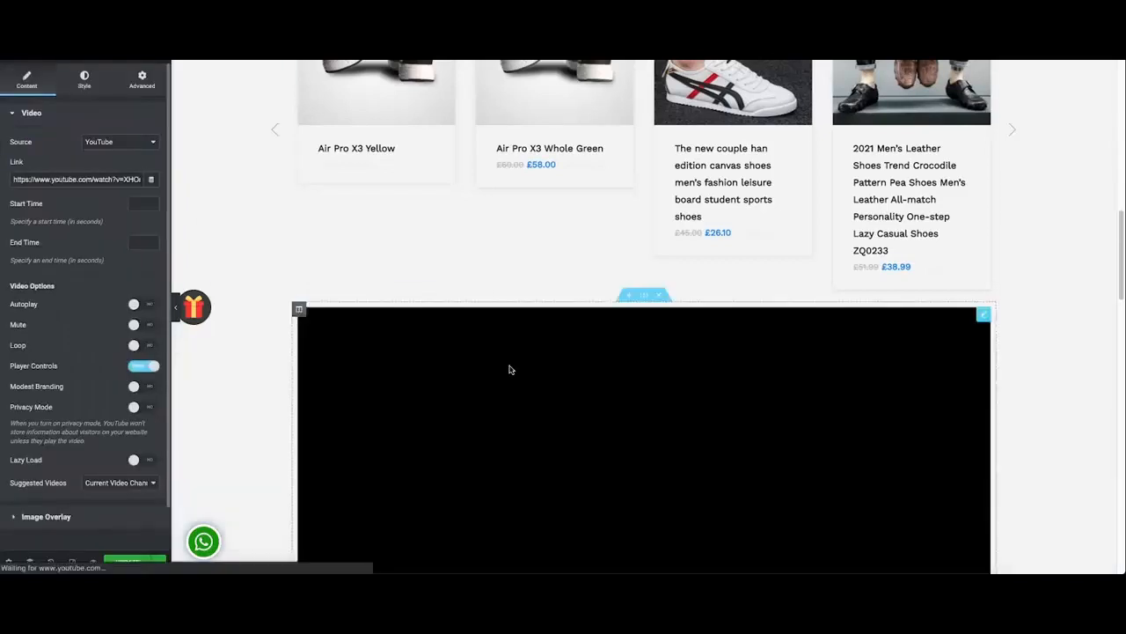
{"action": "scroll", "coordinate": [508, 372], "scroll_direction": "down", "scroll_amount": 1}
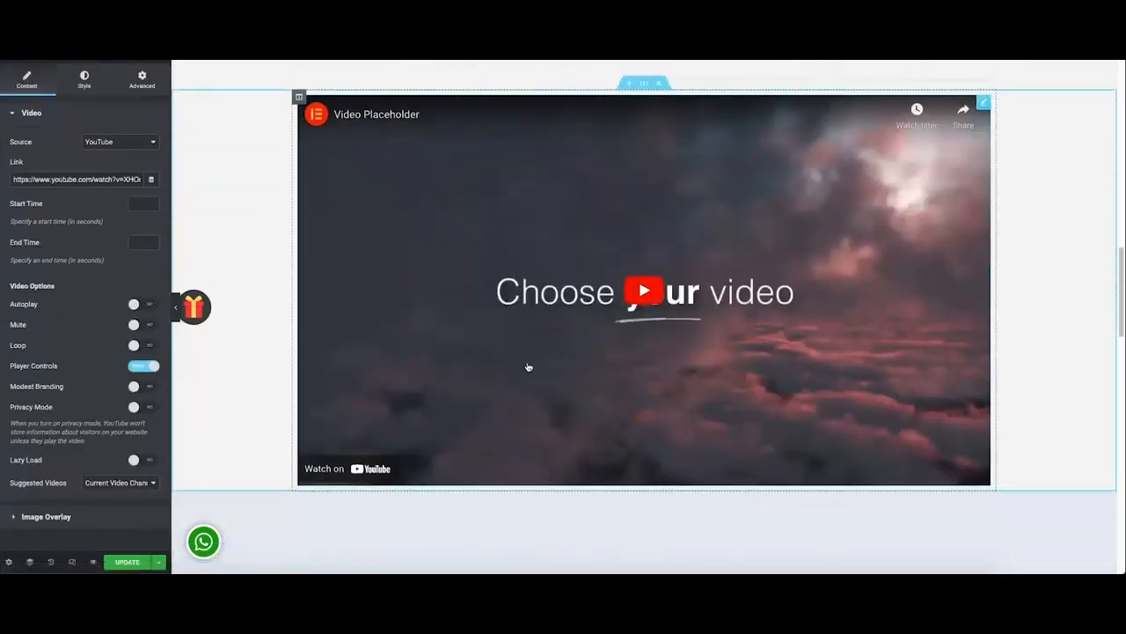